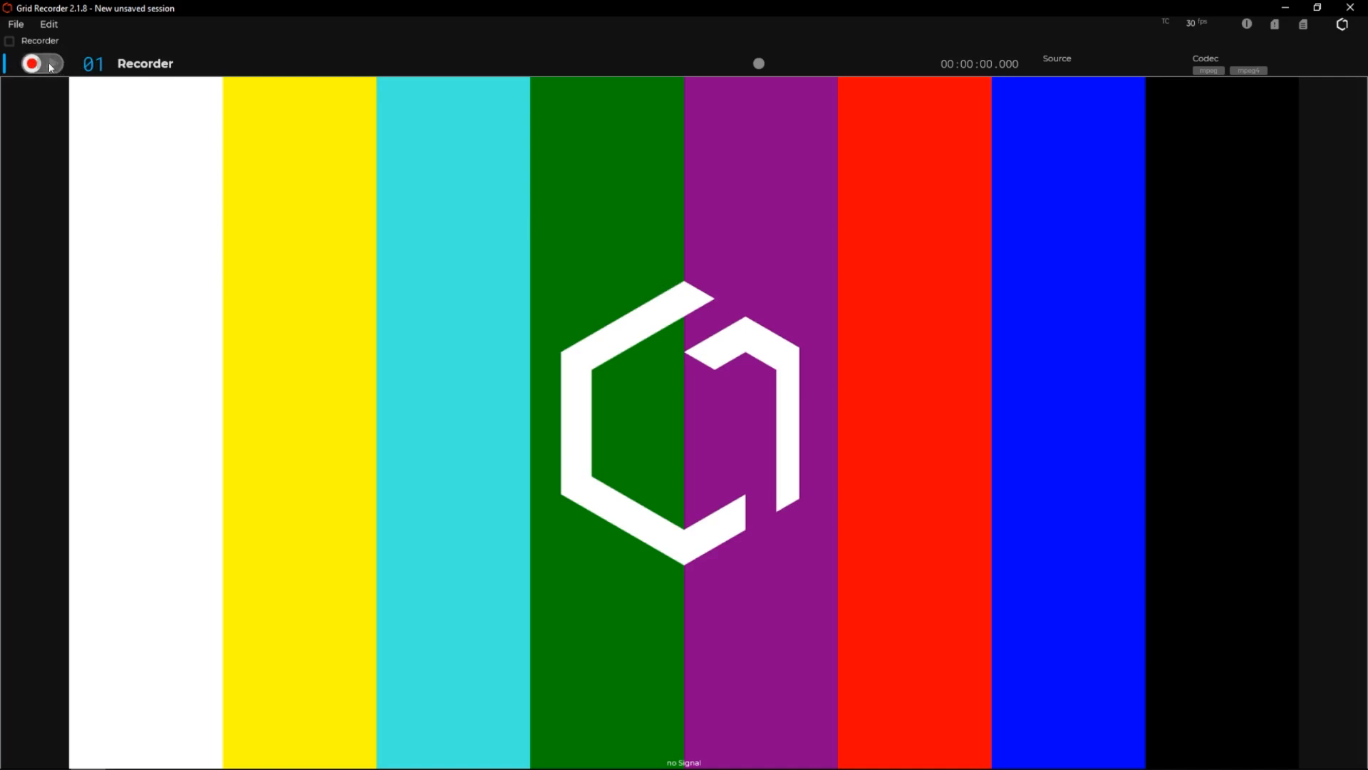
Keep track 01 in recording mode and set its source device to DeckLink Duo 2.
{"action": "left_click", "coordinate": [52, 64]}
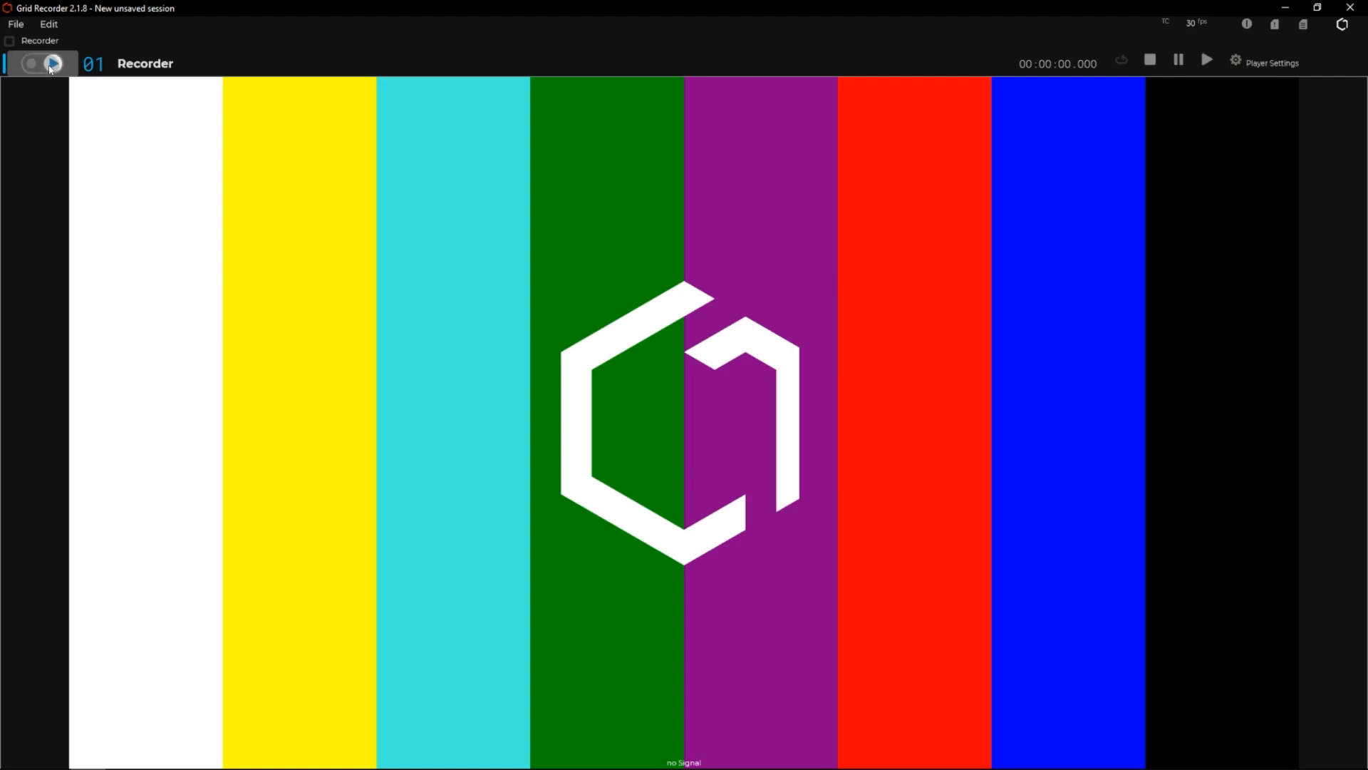
{"action": "left_click", "coordinate": [51, 65]}
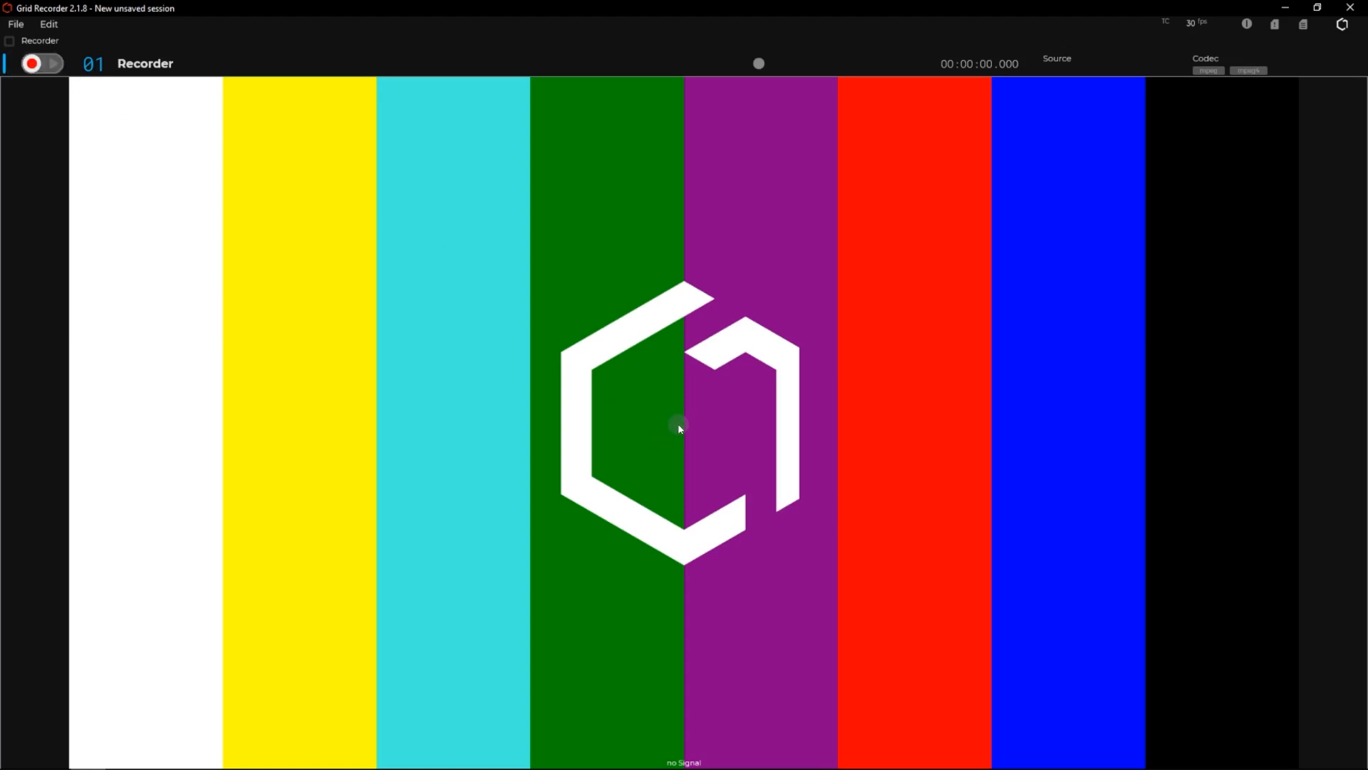
{"action": "left_click", "coordinate": [1077, 64]}
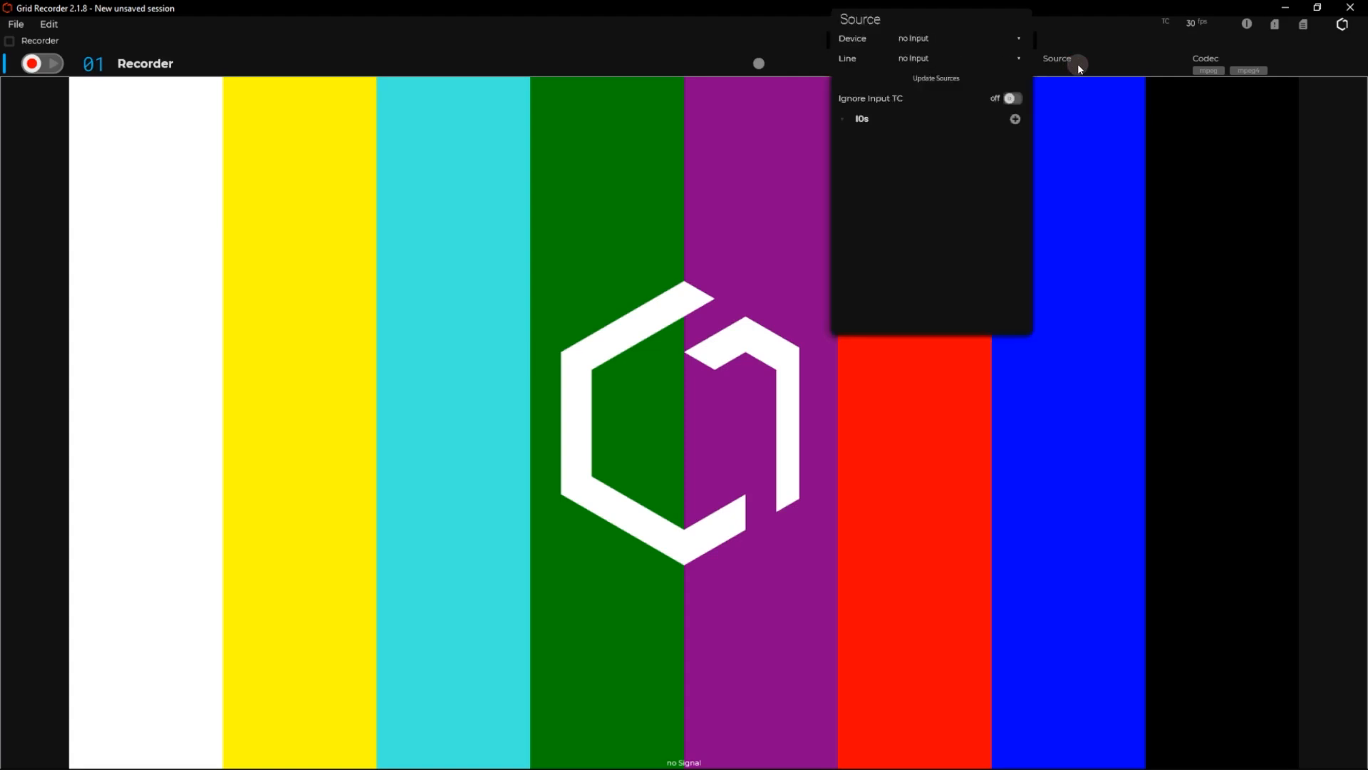
{"action": "left_click", "coordinate": [936, 40]}
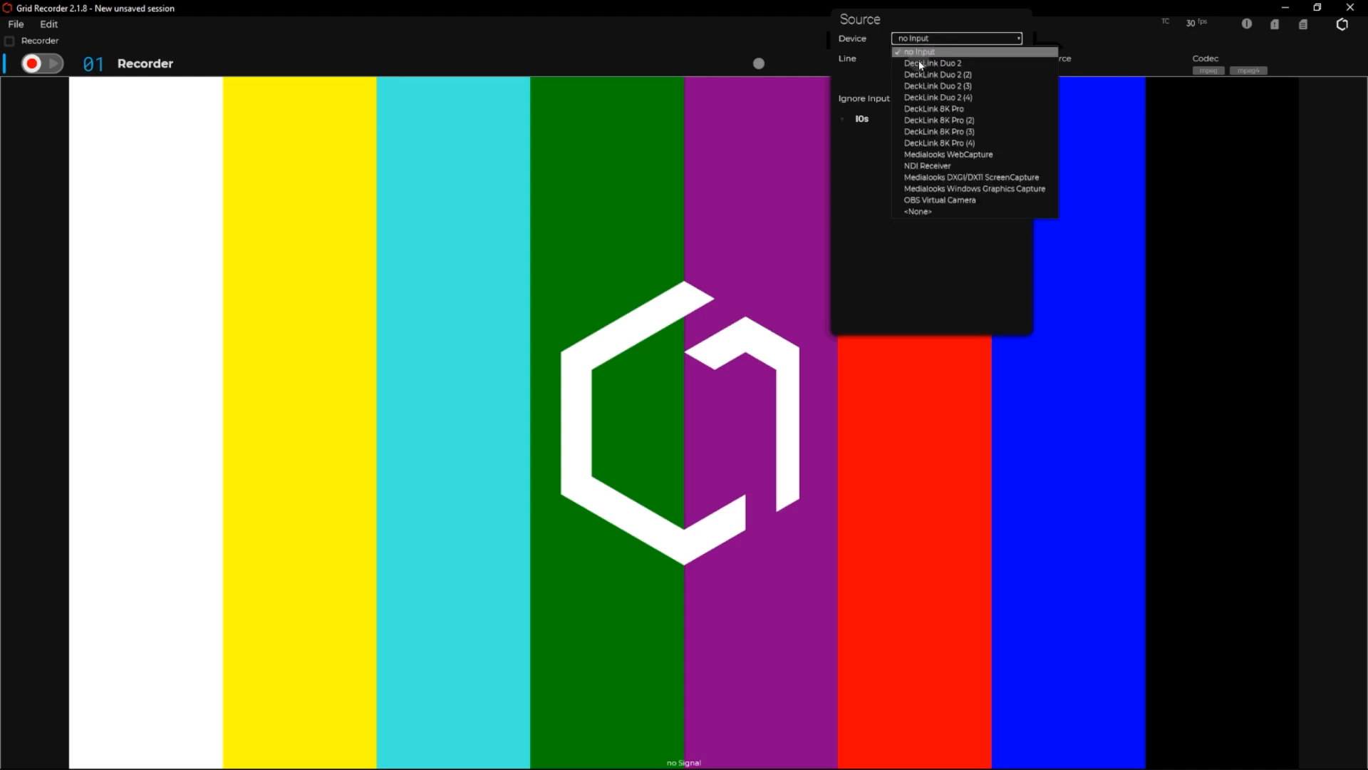
{"action": "left_click", "coordinate": [921, 64]}
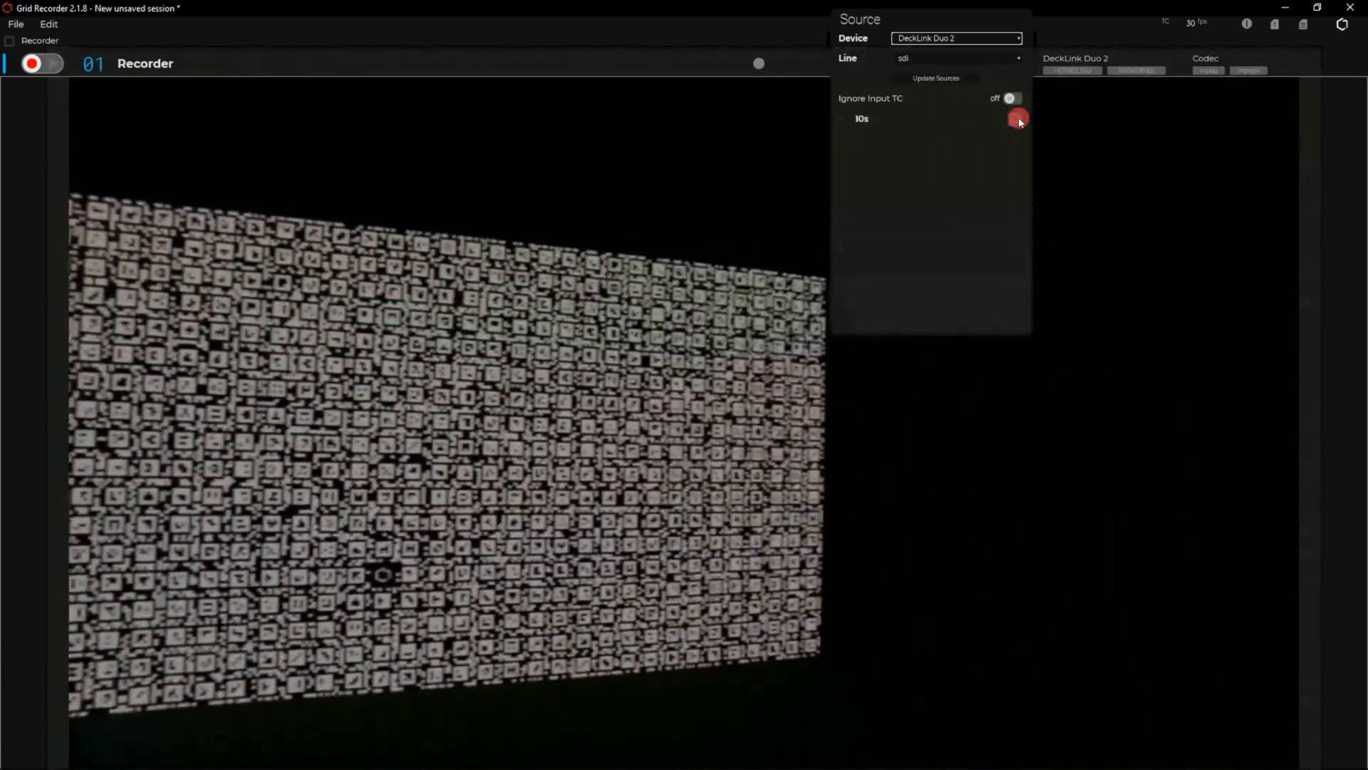
Add a UDP input to the source's IOs, bound to the Share interface 192.168.1.37 with local port 10002.
{"action": "left_click", "coordinate": [1015, 119]}
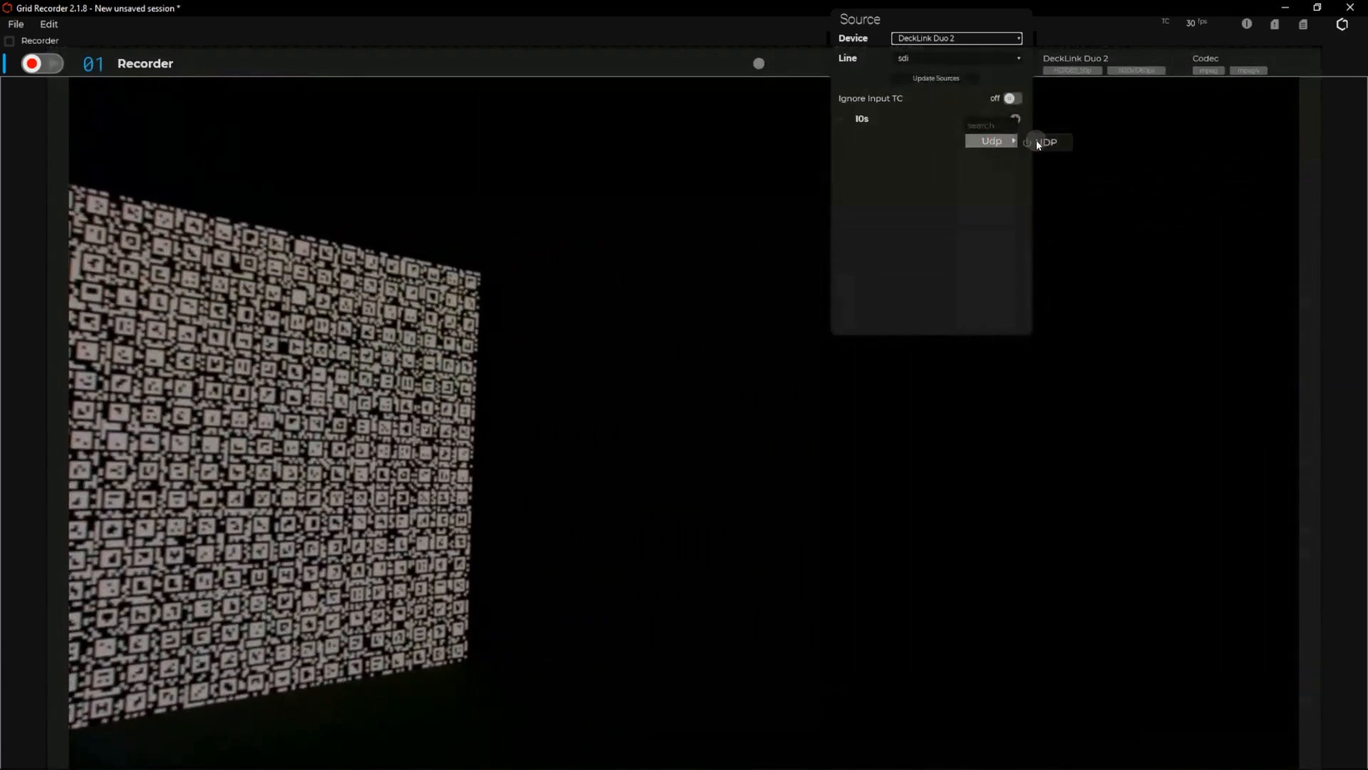
{"action": "left_click", "coordinate": [1036, 140]}
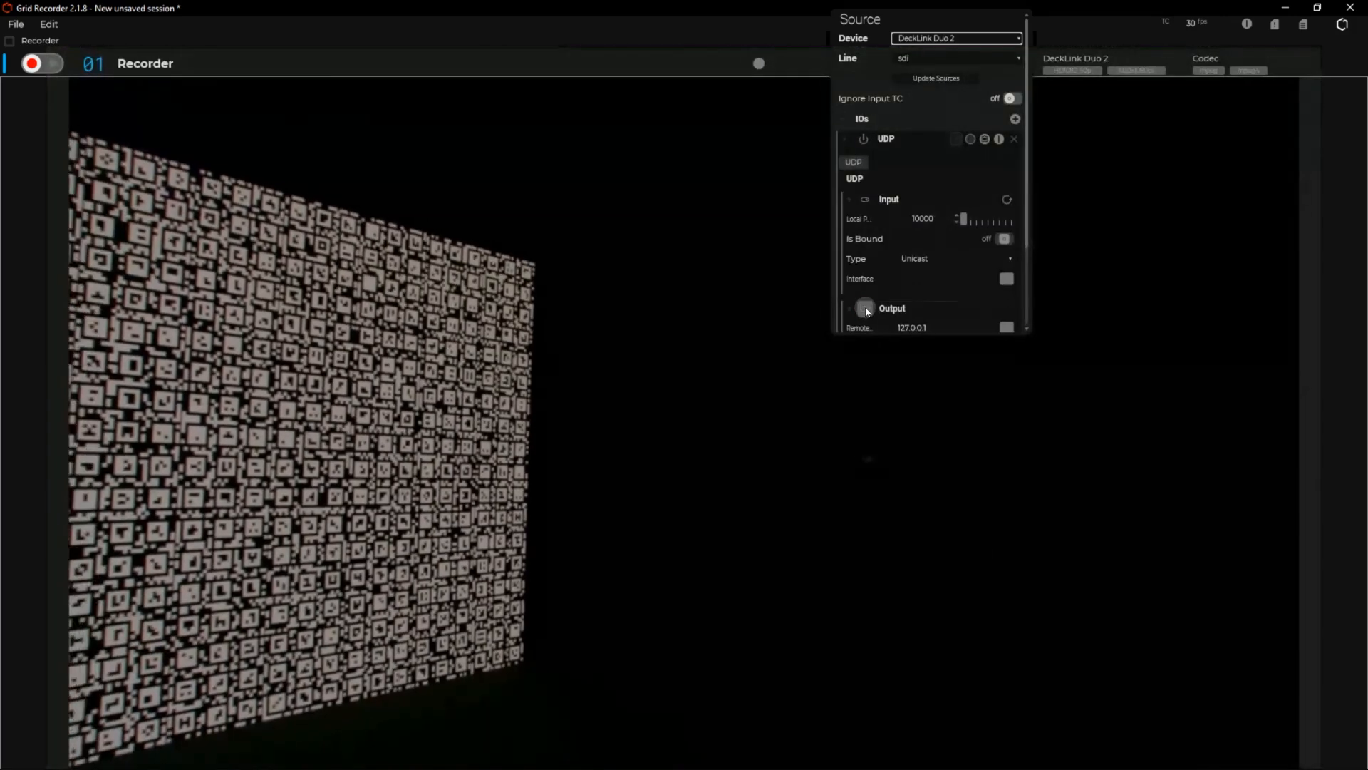
{"action": "left_click", "coordinate": [875, 312]}
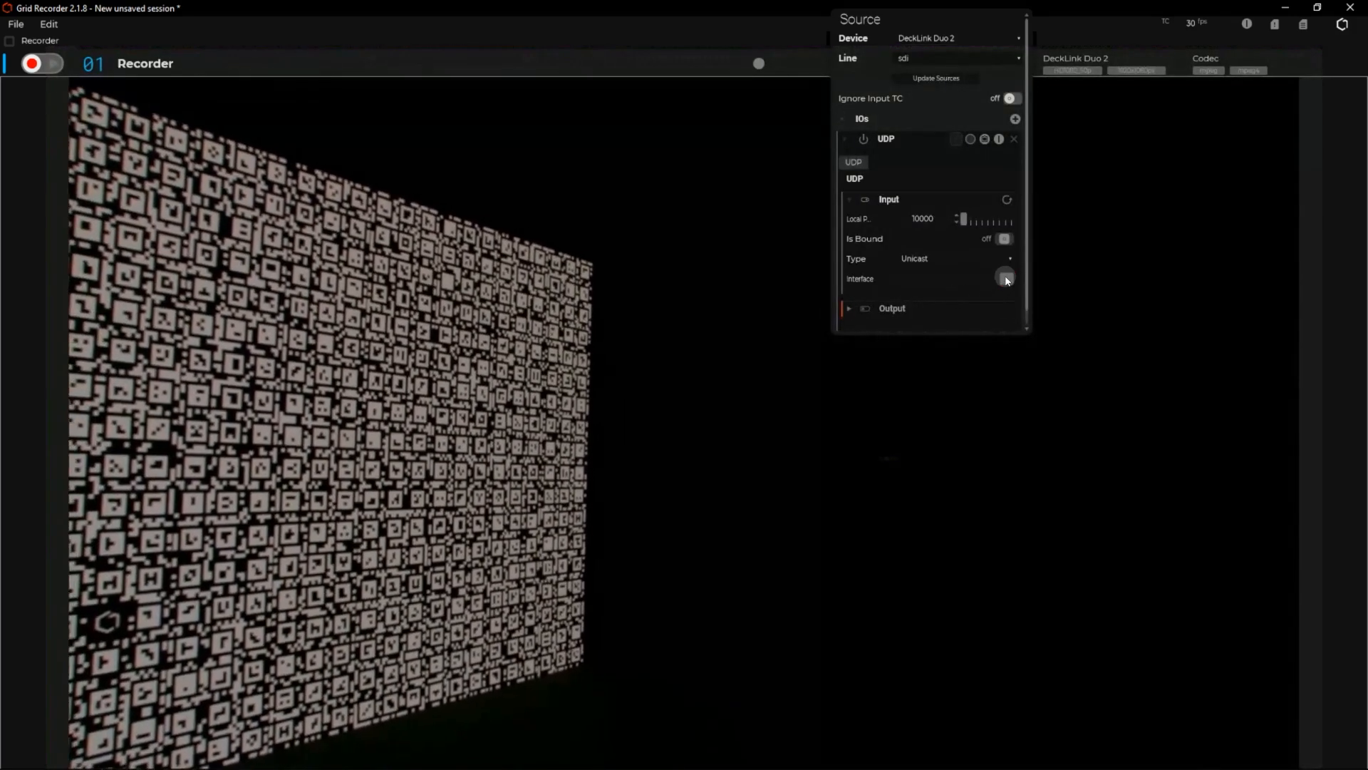
{"action": "left_click", "coordinate": [1006, 278]}
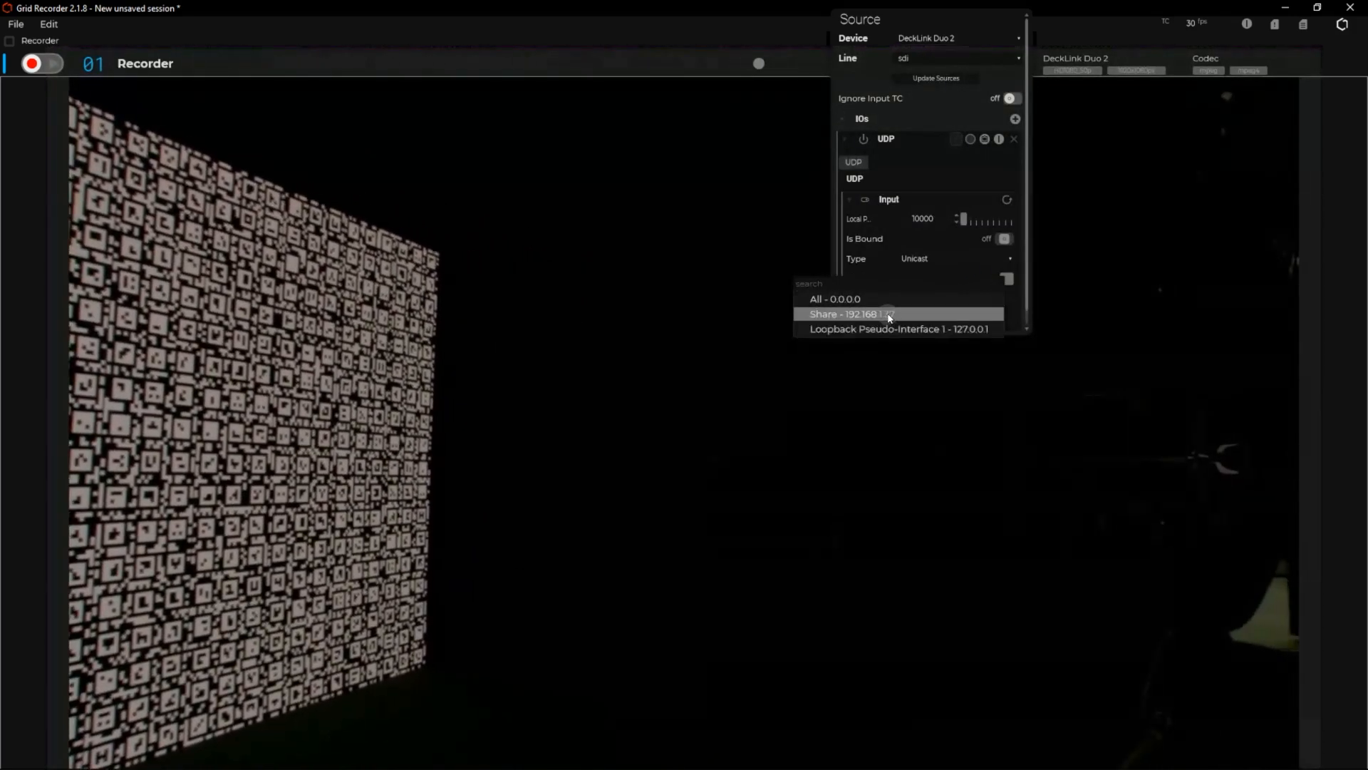
{"action": "left_click", "coordinate": [890, 318]}
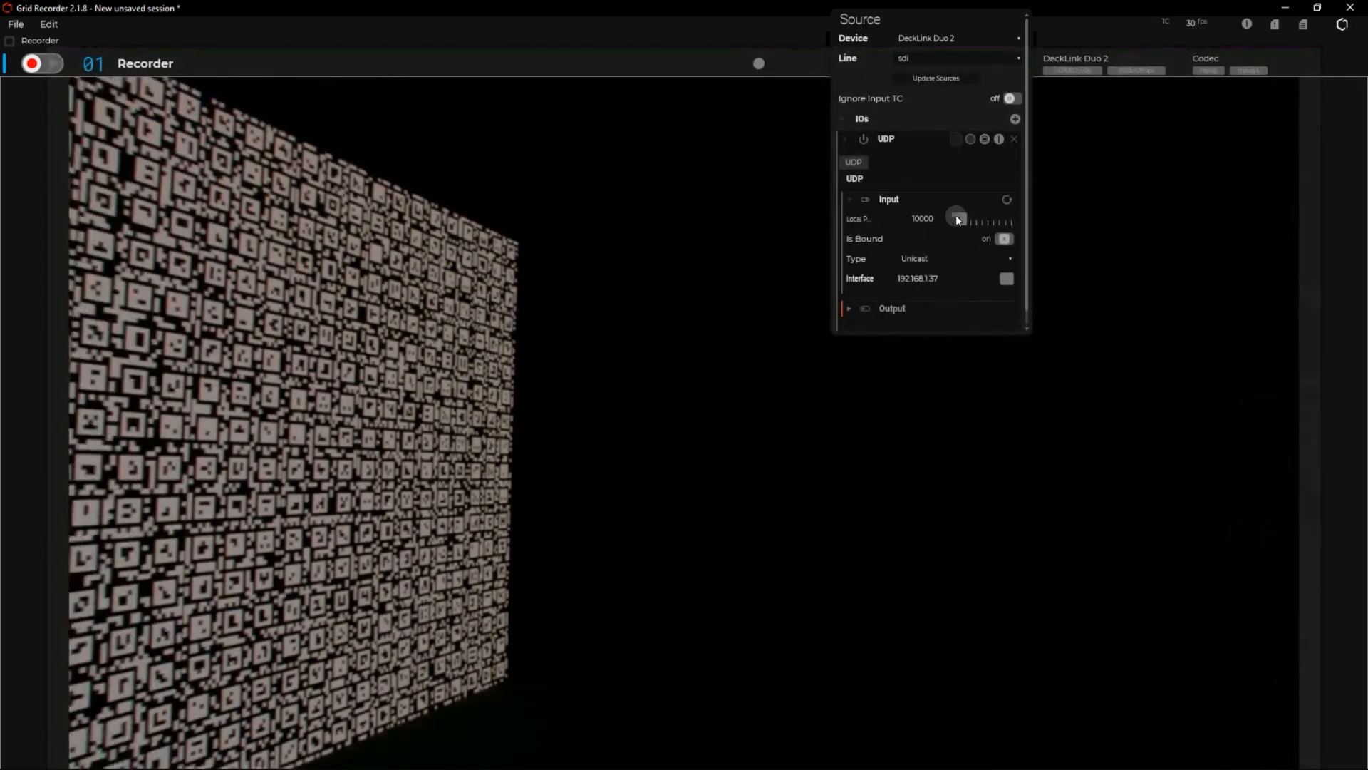
{"action": "left_click_drag", "start_coordinate": [958, 220], "coordinate": [964, 219]}
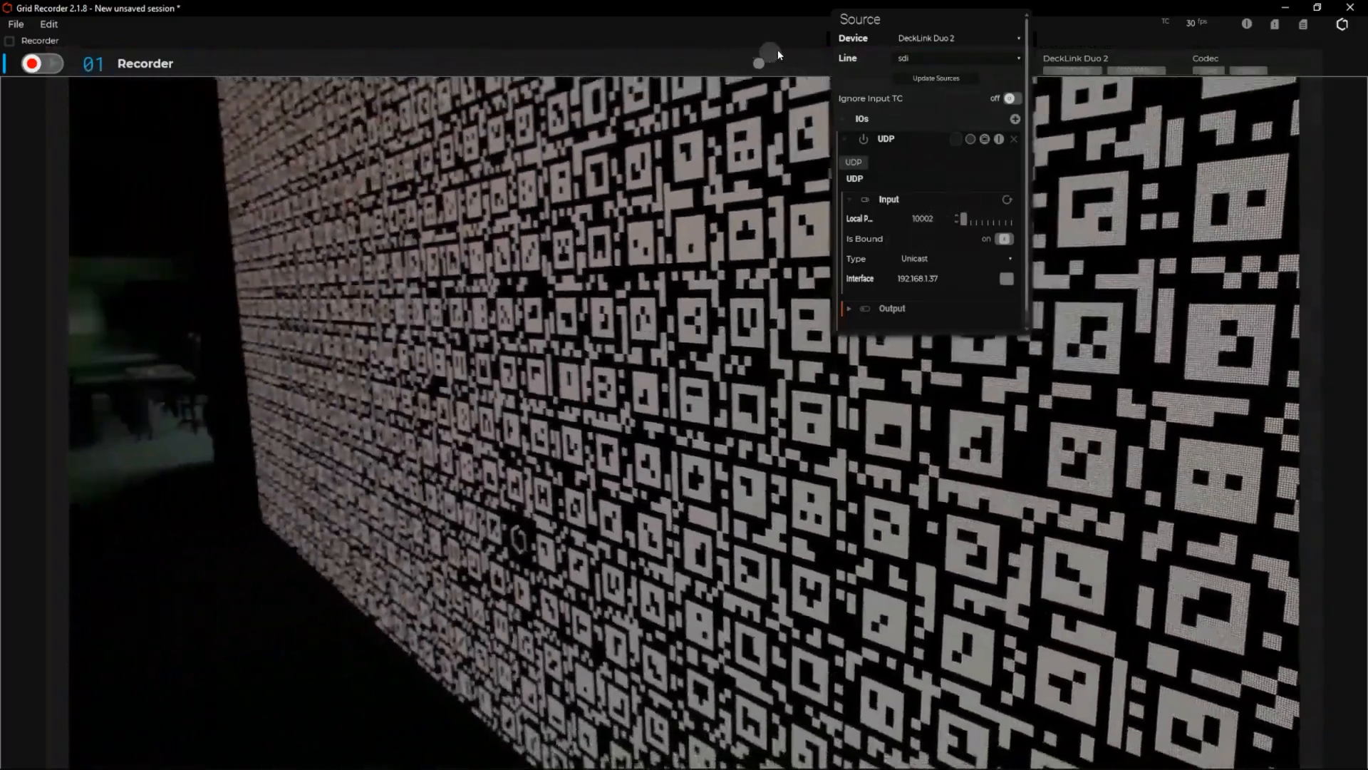
{"action": "left_click", "coordinate": [700, 54]}
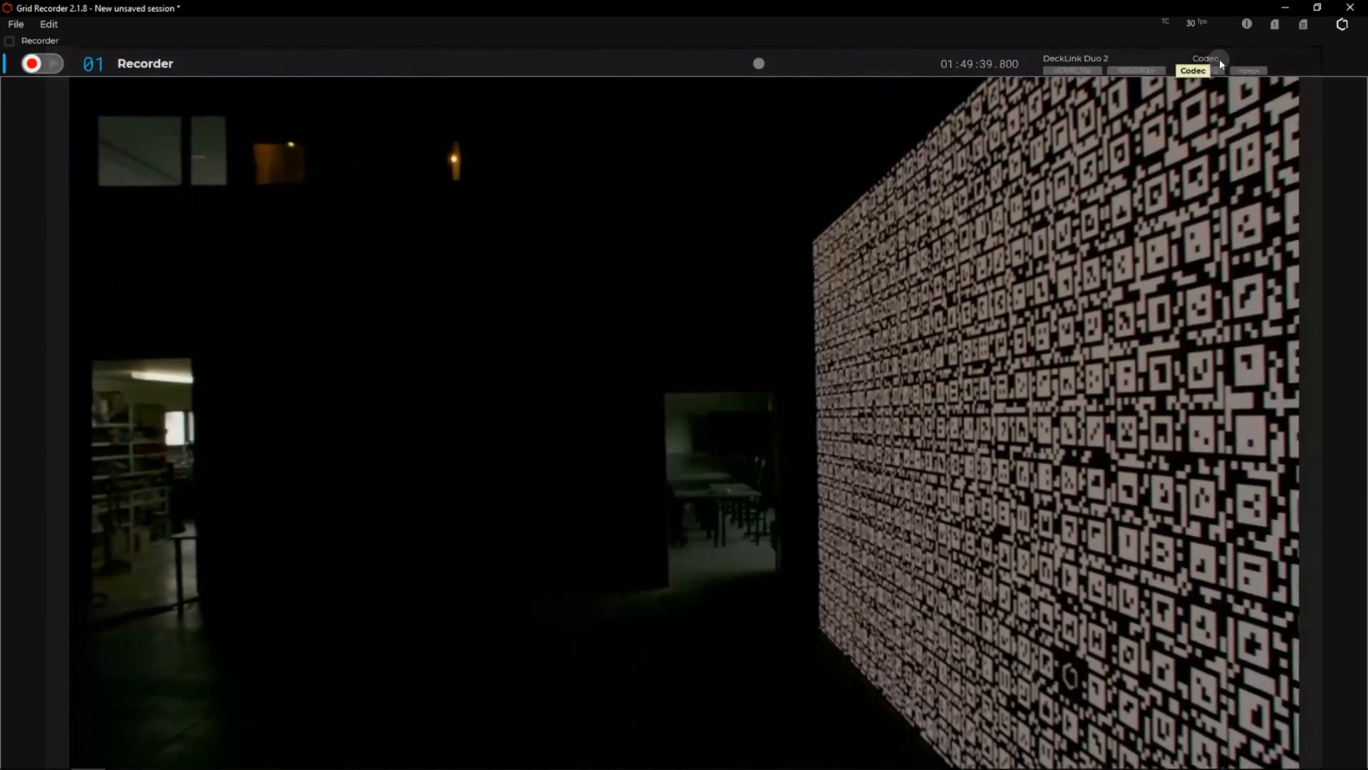
Configure the recording codec with the MOV (QuickTime File Format) container and Apple ProRes 422 video.
{"action": "left_click", "coordinate": [1220, 58]}
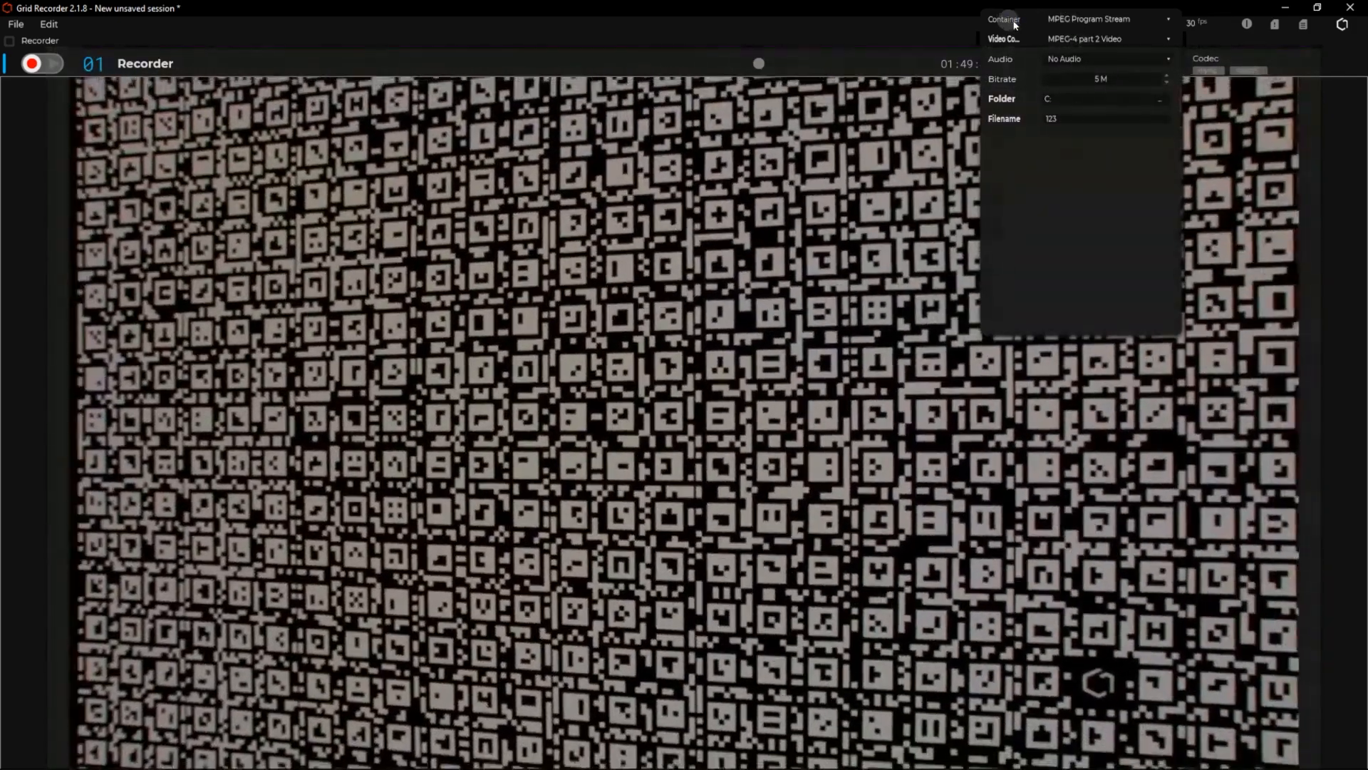
{"action": "left_click", "coordinate": [1097, 19]}
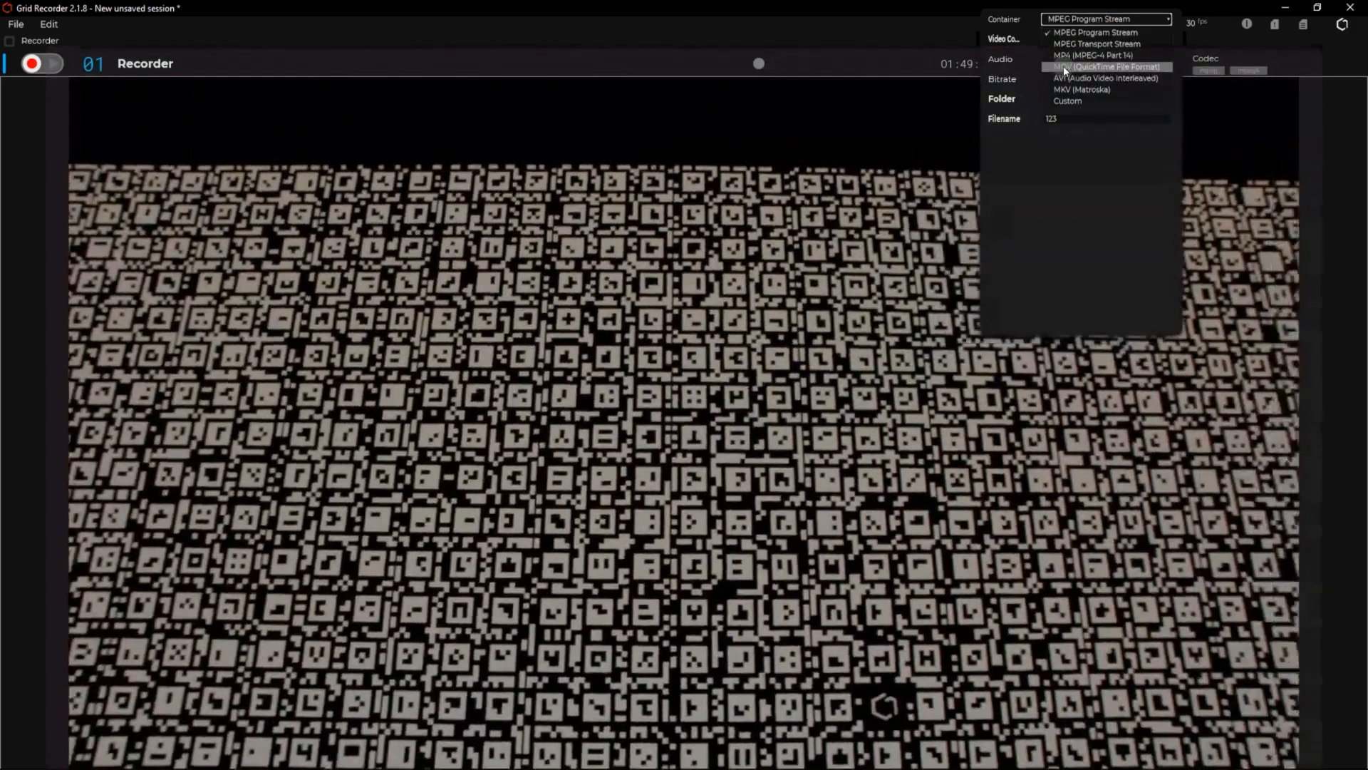
{"action": "left_click", "coordinate": [1063, 67]}
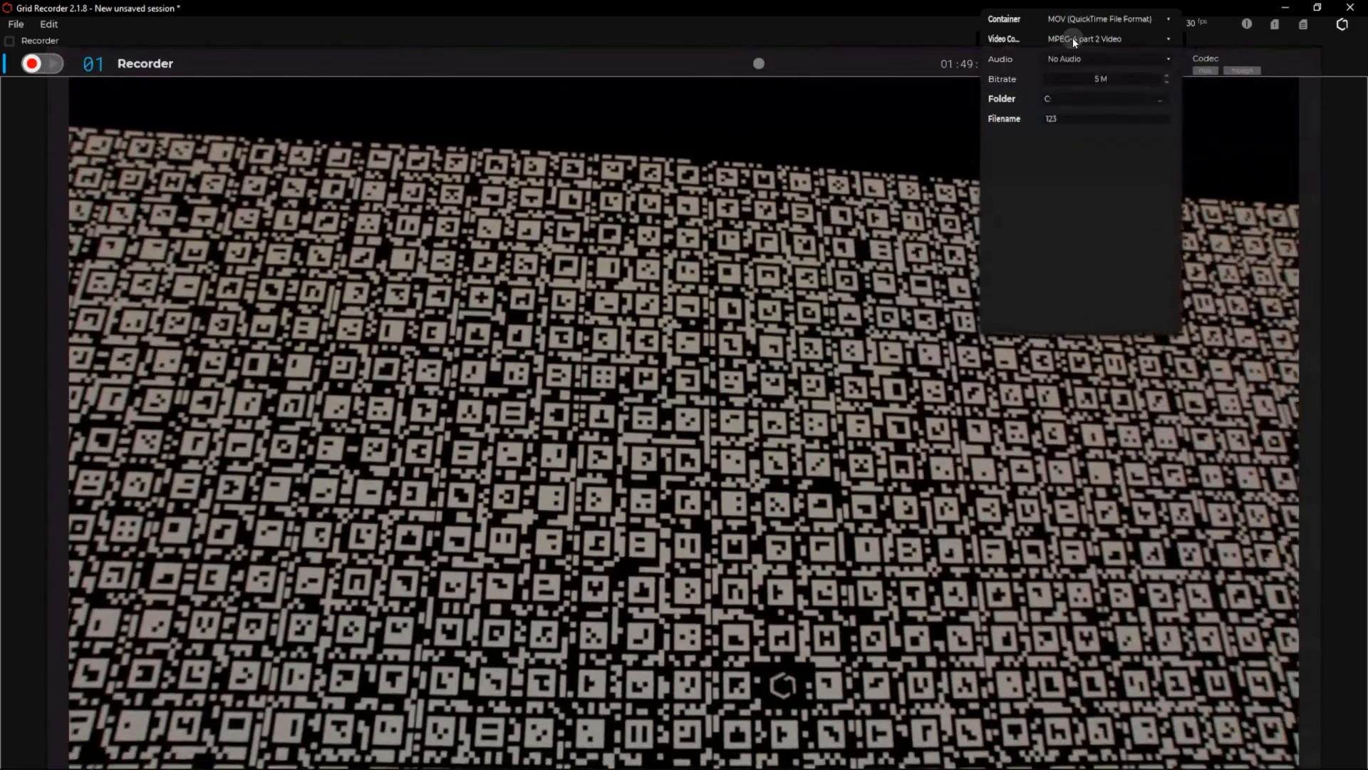
{"action": "left_click", "coordinate": [1069, 39]}
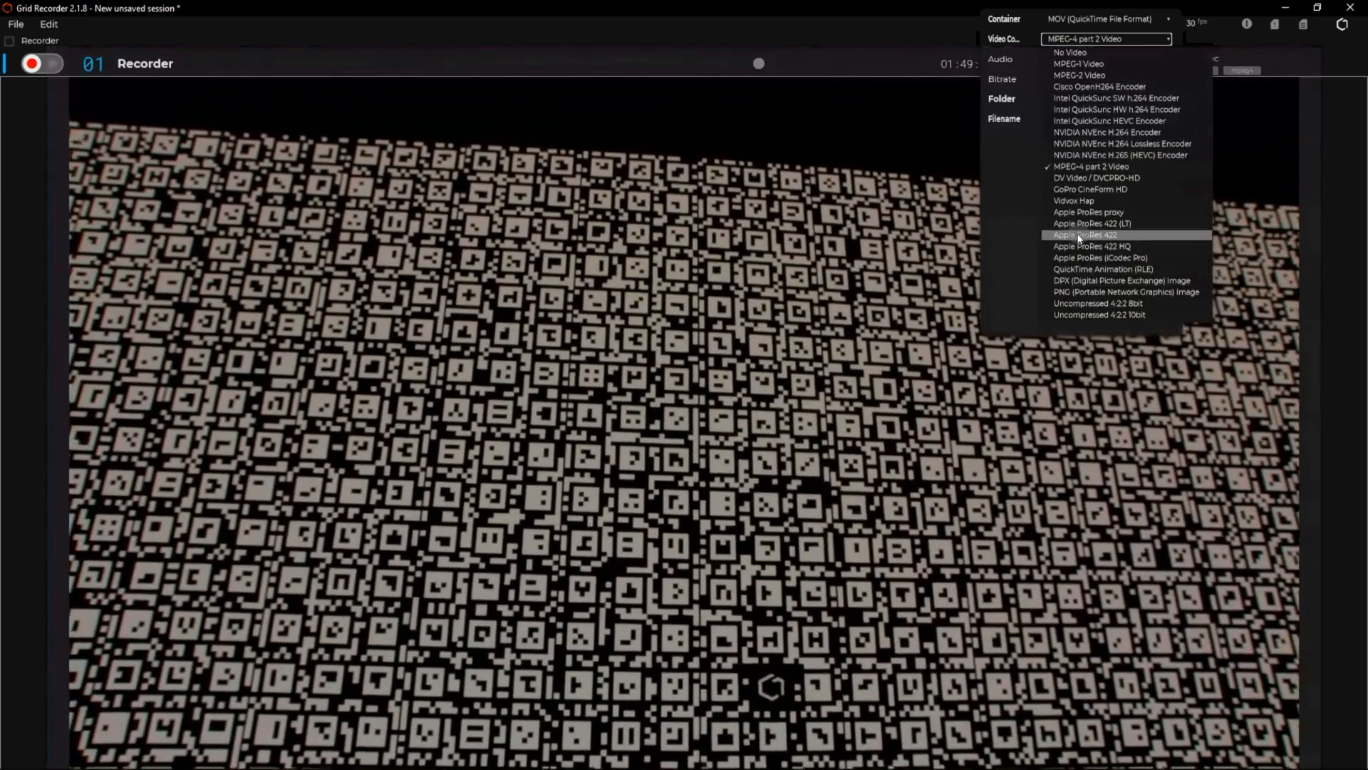
{"action": "left_click", "coordinate": [1079, 236]}
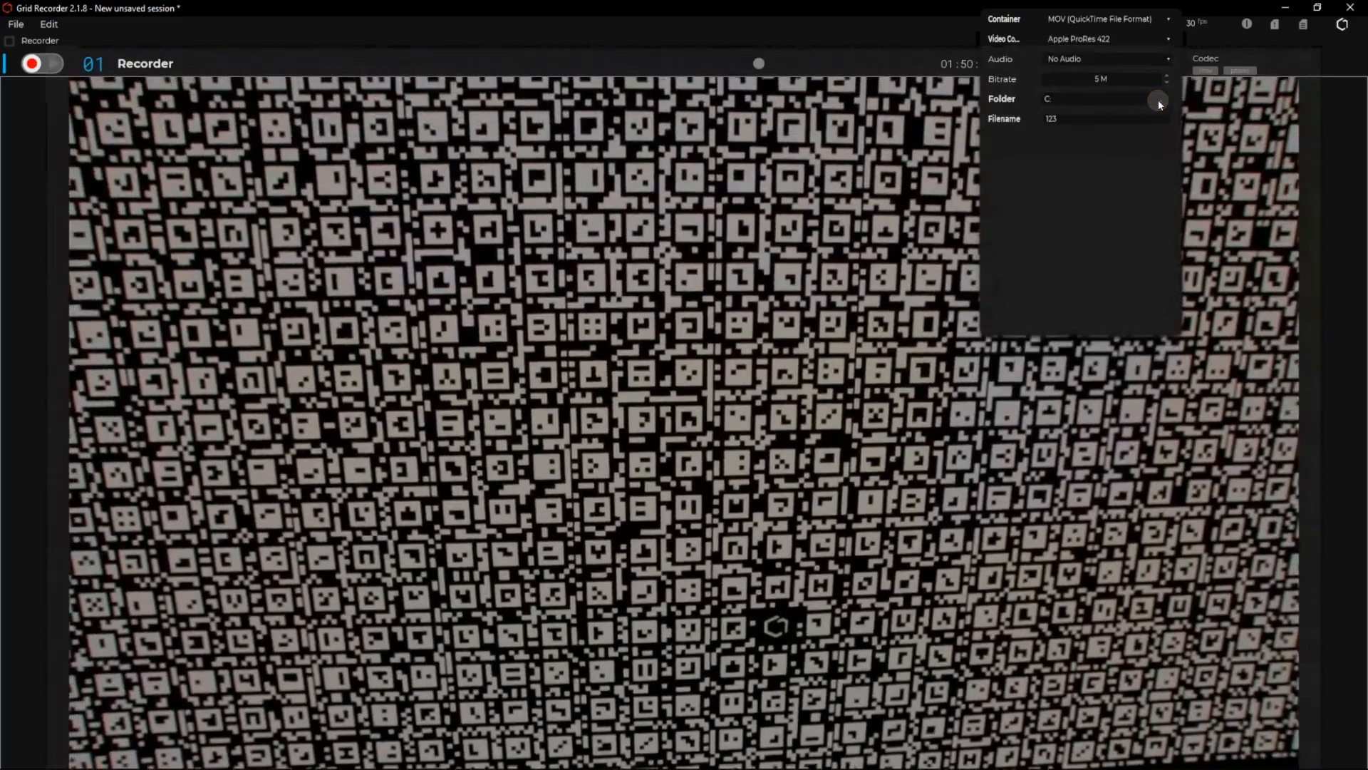
Set the recording destination folder to Recordings inside Documents.
{"action": "left_click", "coordinate": [1157, 101]}
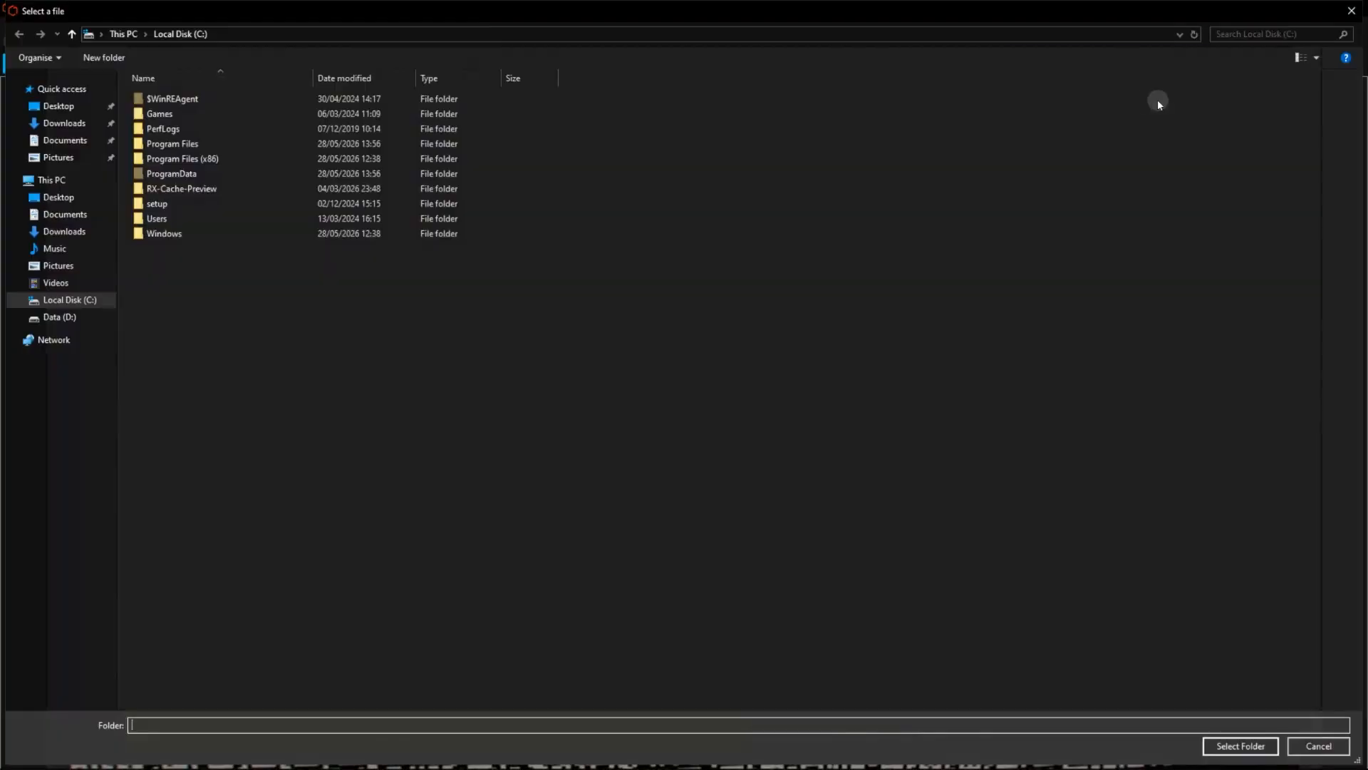
{"action": "left_click", "coordinate": [49, 142]}
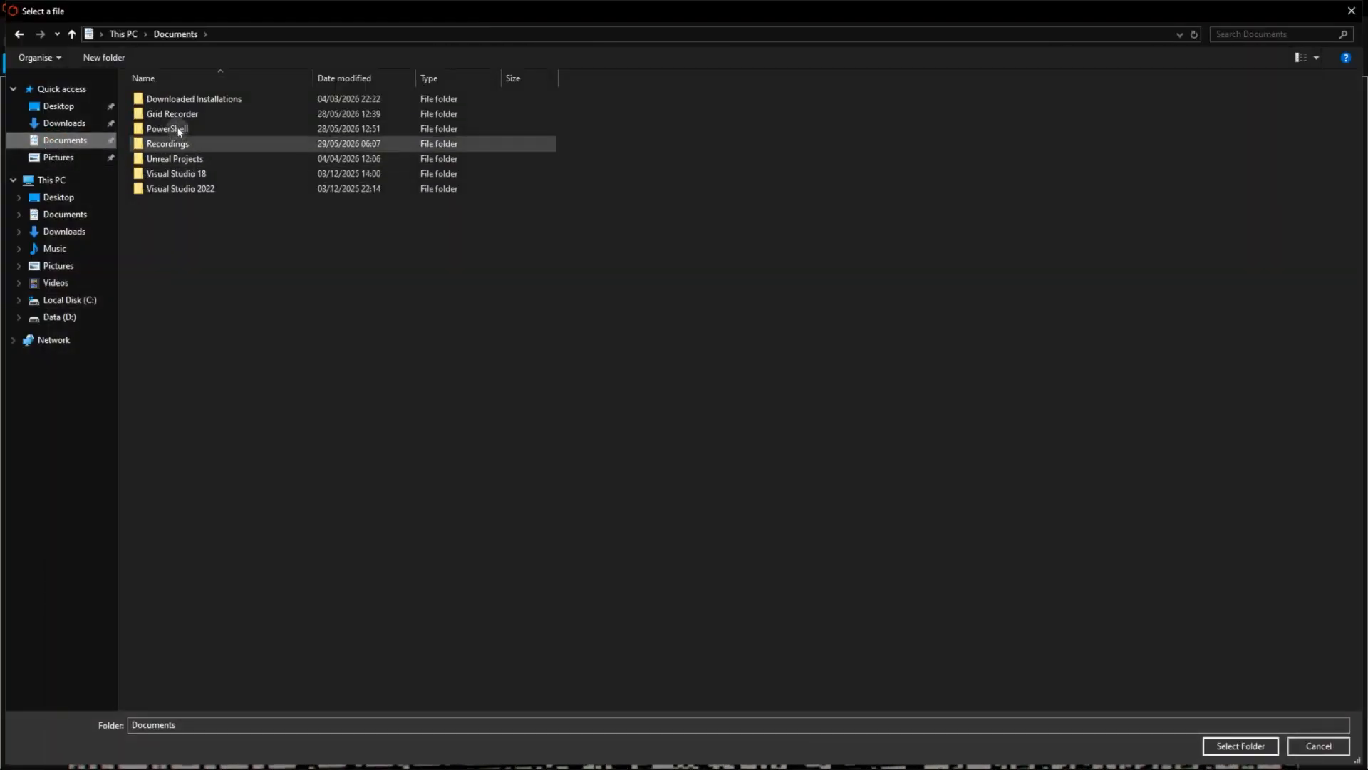
{"action": "left_click", "coordinate": [173, 143]}
{"action": "key", "text": "Return"}
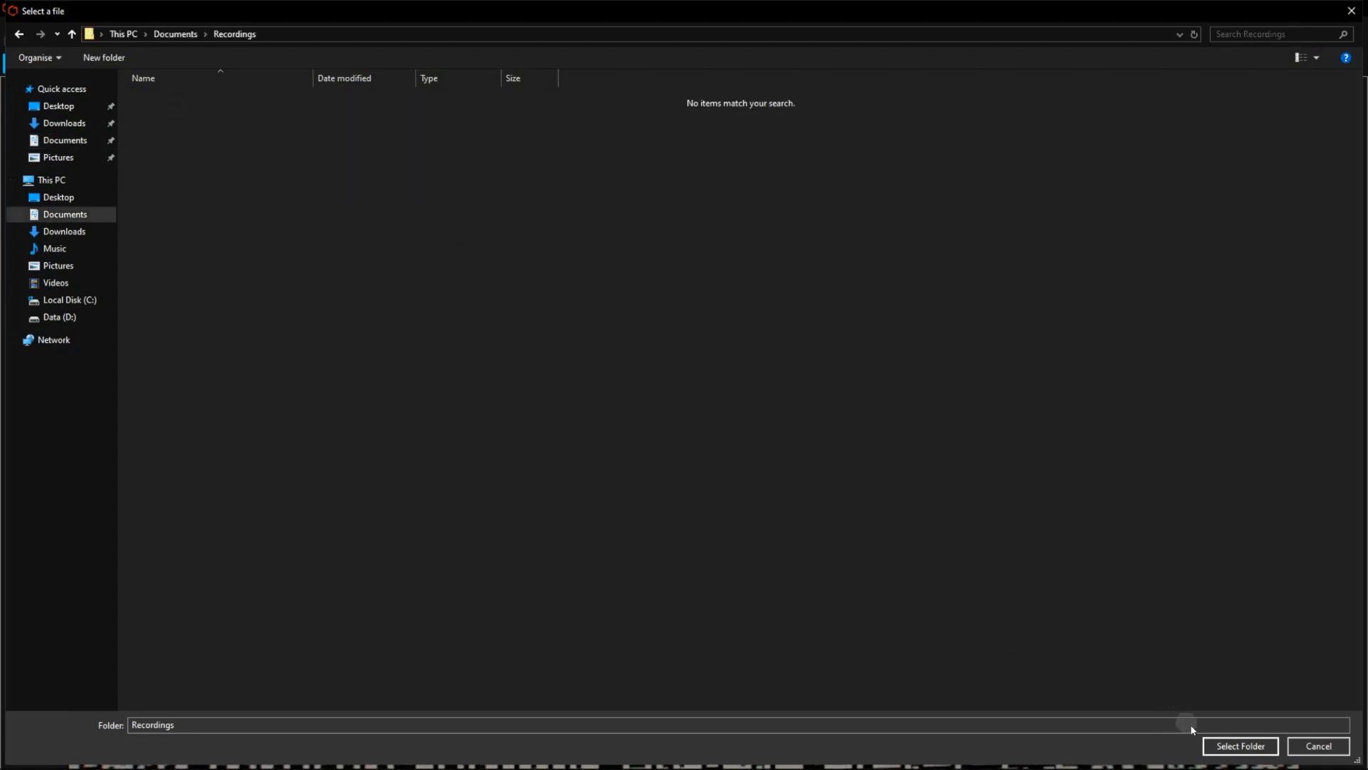
{"action": "left_click", "coordinate": [1237, 746]}
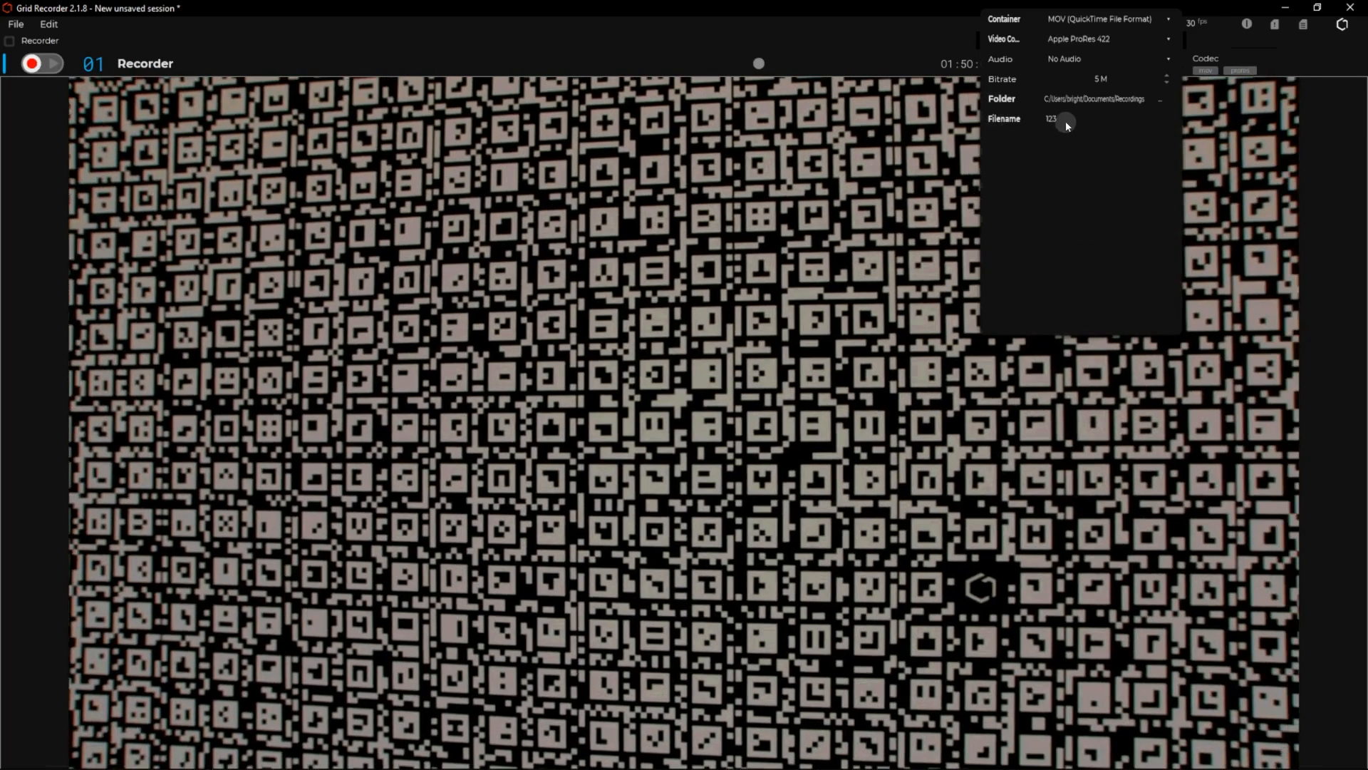
Name the recording file "Test Recording" and close the codec settings.
{"action": "left_click", "coordinate": [1066, 124]}
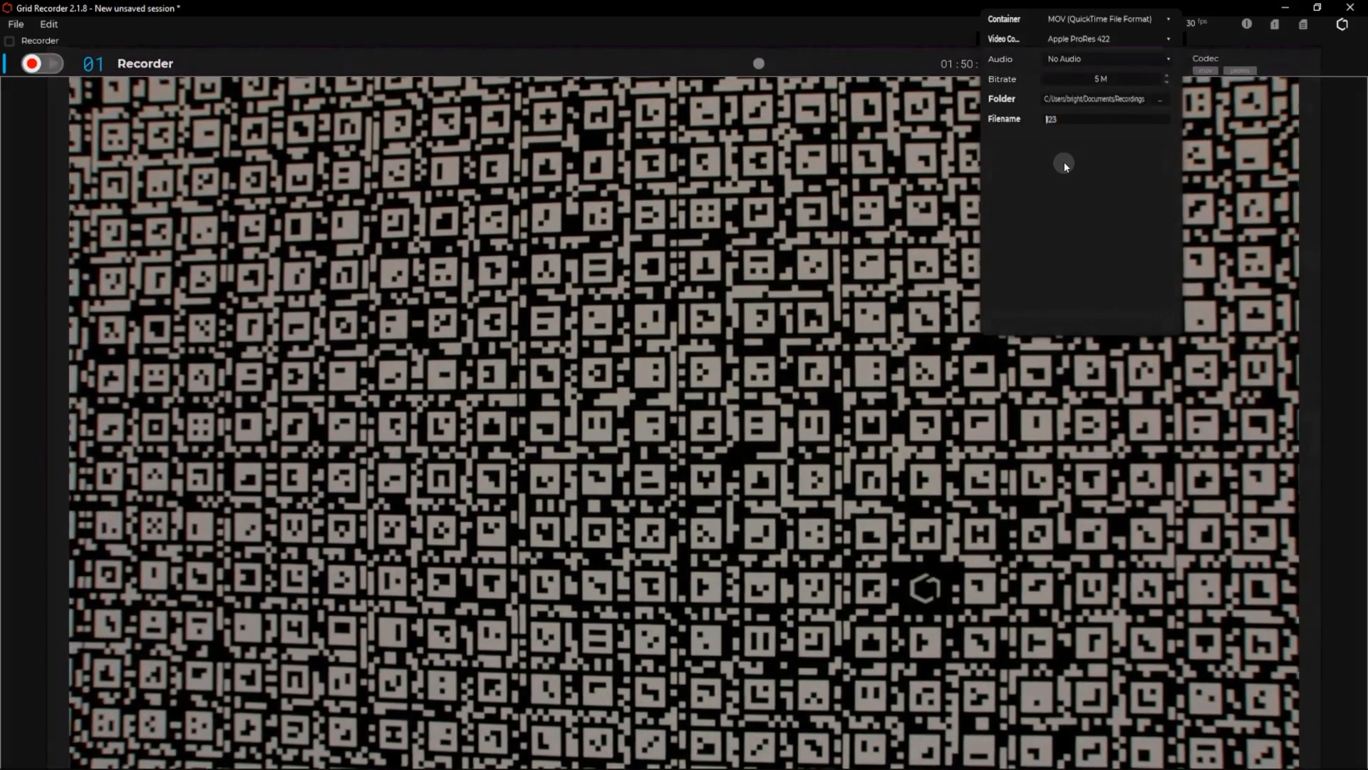
{"action": "key", "text": "BackSpace"}
{"action": "key", "text": "BackSpace"}
{"action": "key", "text": "BackSpace"}
{"action": "type", "text": "Test Rec"}
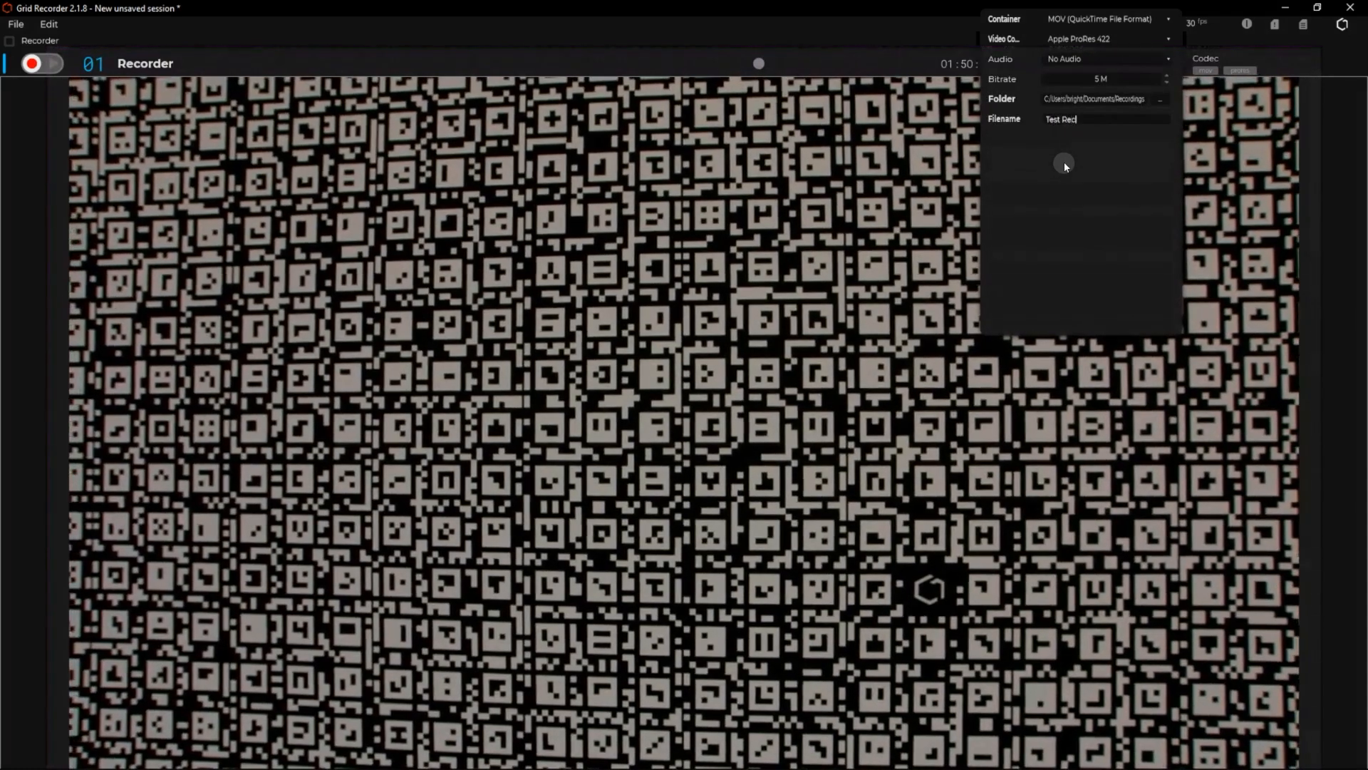
{"action": "type", "text": "ording"}
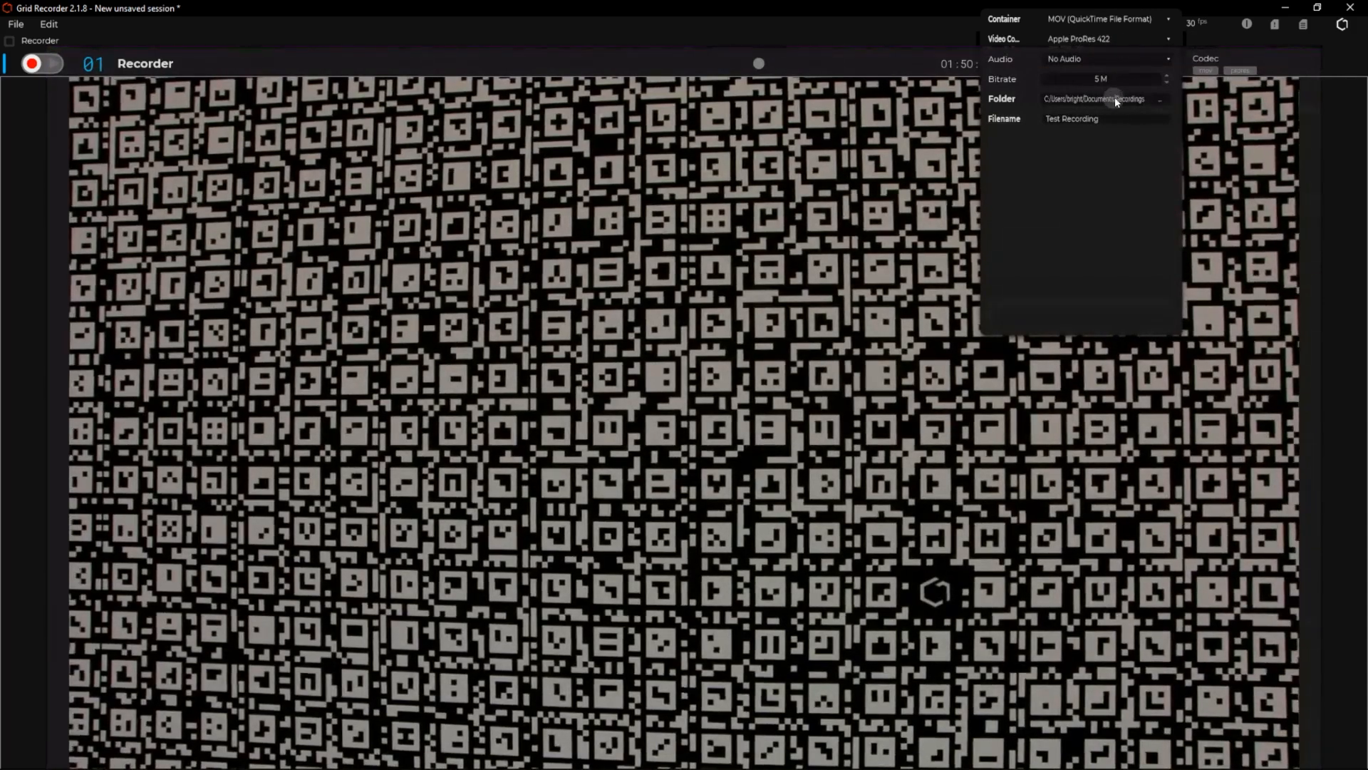
{"action": "left_click", "coordinate": [819, 62]}
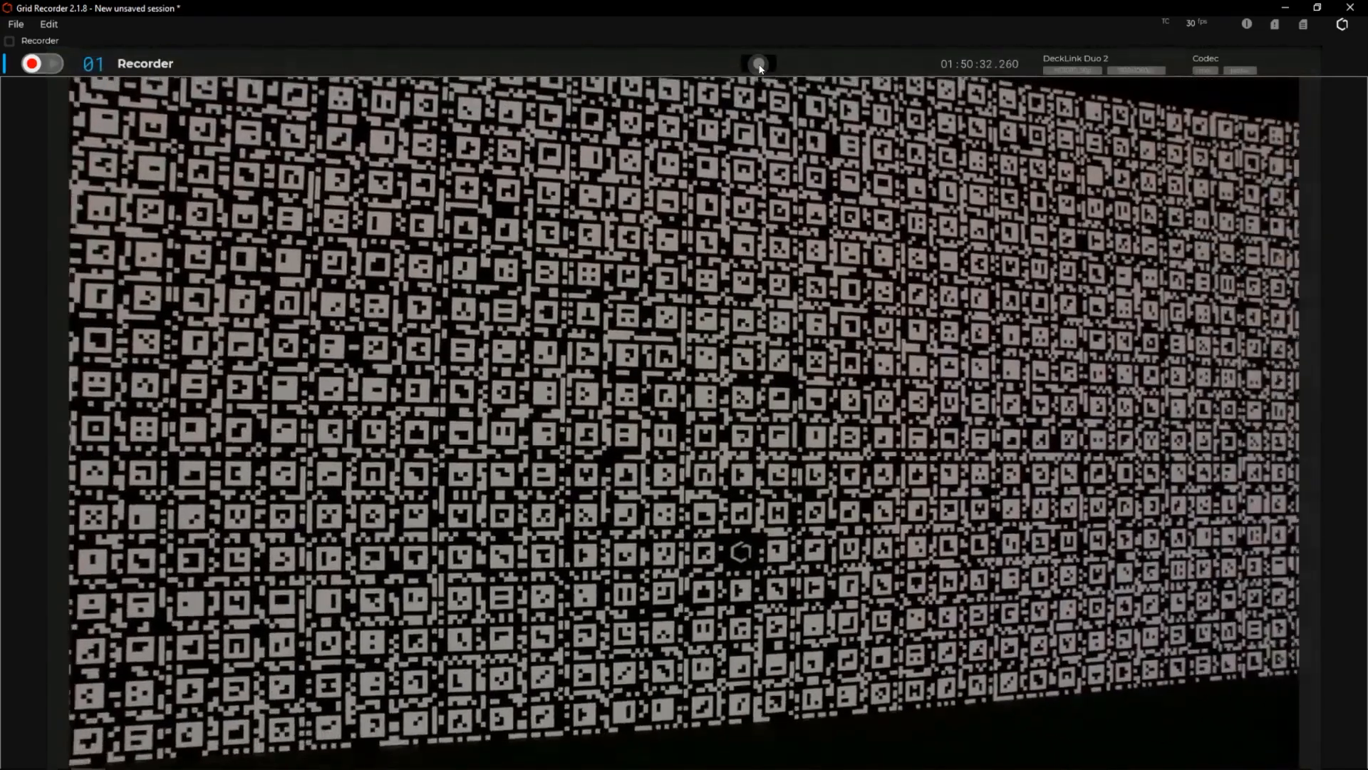
Record a take of the live source with its UDP data, stop it and show the Recordings folder in File Explorer.
{"action": "left_click", "coordinate": [760, 67]}
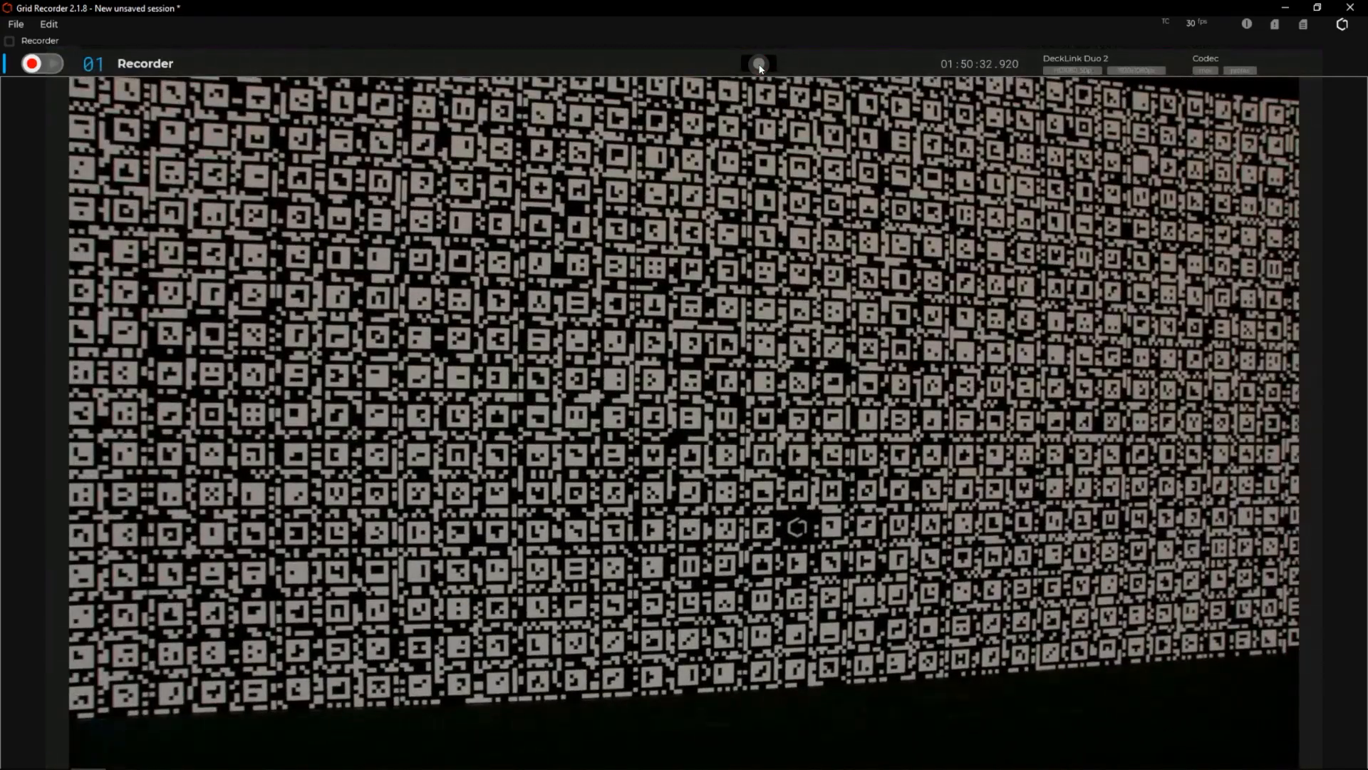
{"action": "left_click", "coordinate": [760, 67]}
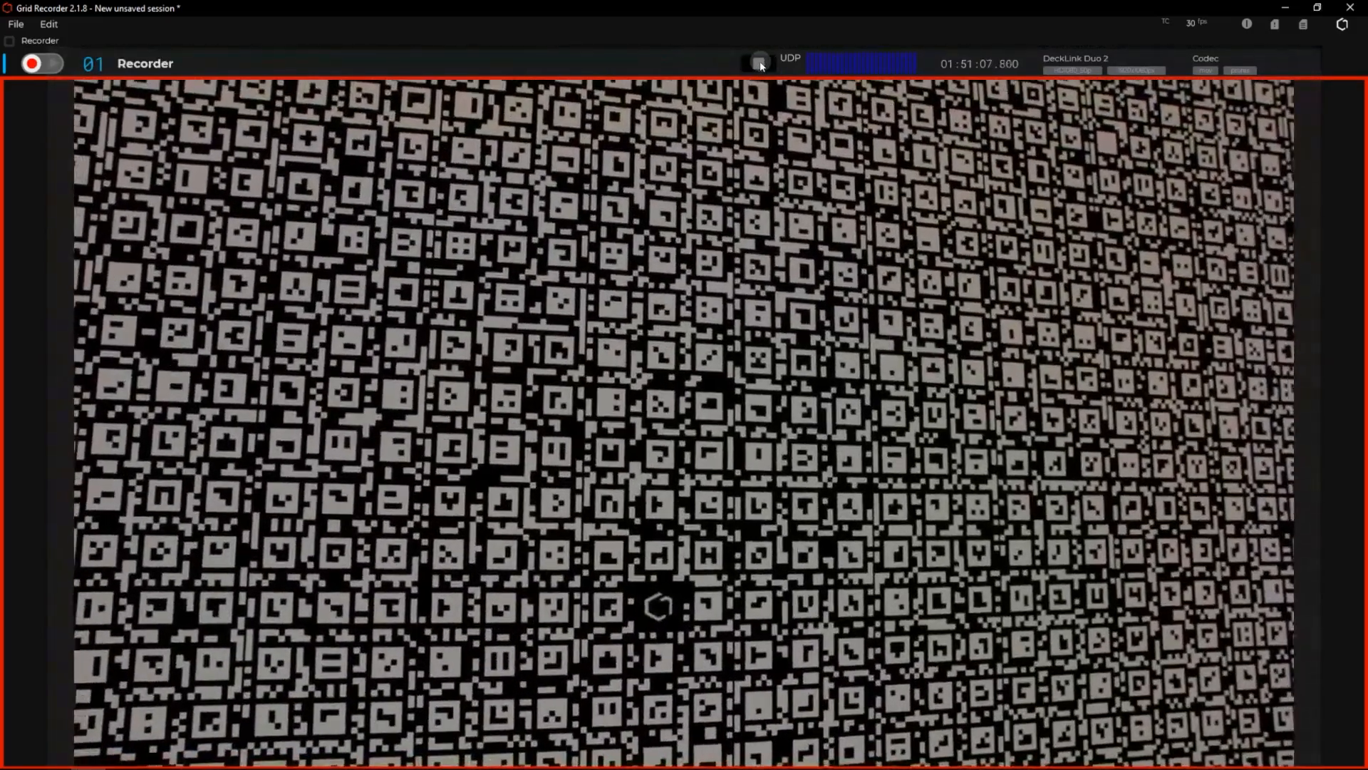
{"action": "left_click", "coordinate": [759, 63]}
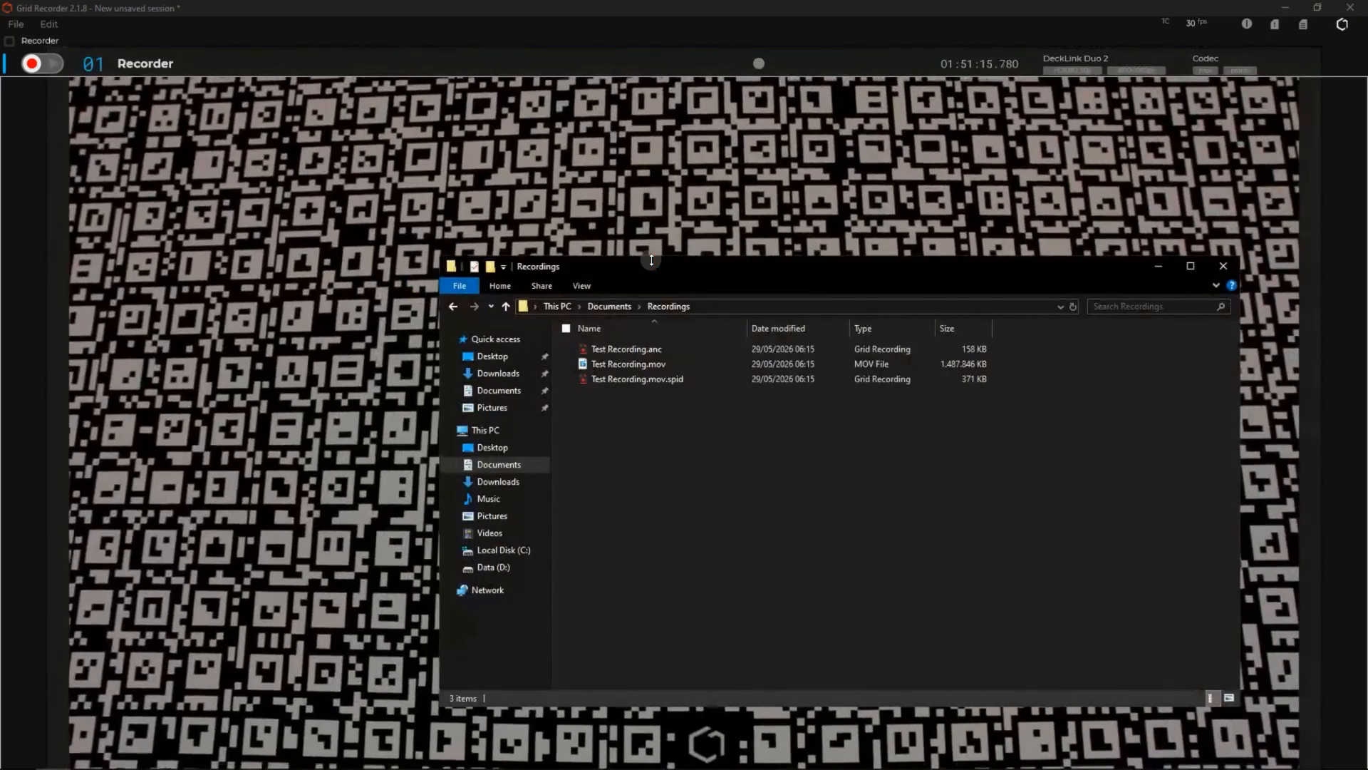
{"action": "left_click_drag", "start_coordinate": [651, 260], "coordinate": [754, 239]}
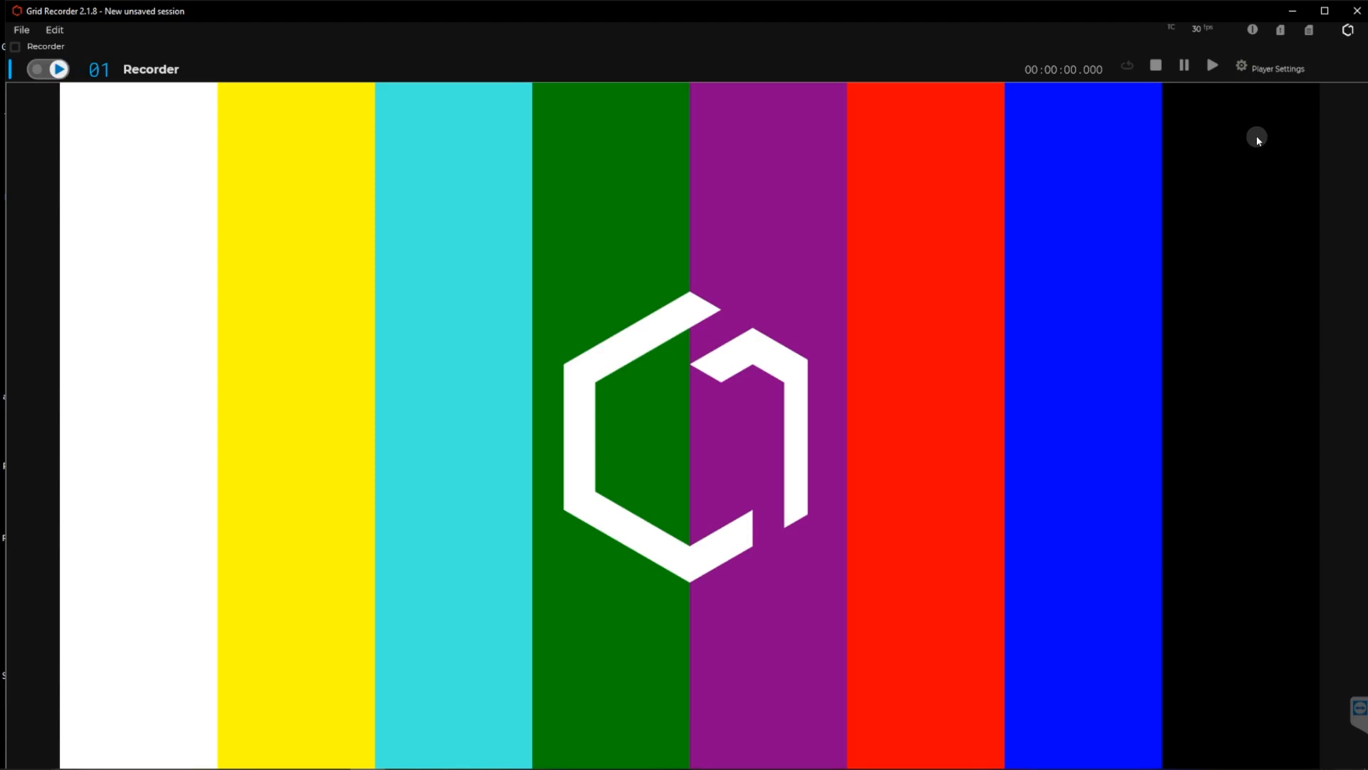
Set the player's path to the Recordings folder inside Documents.
{"action": "left_click", "coordinate": [1262, 69]}
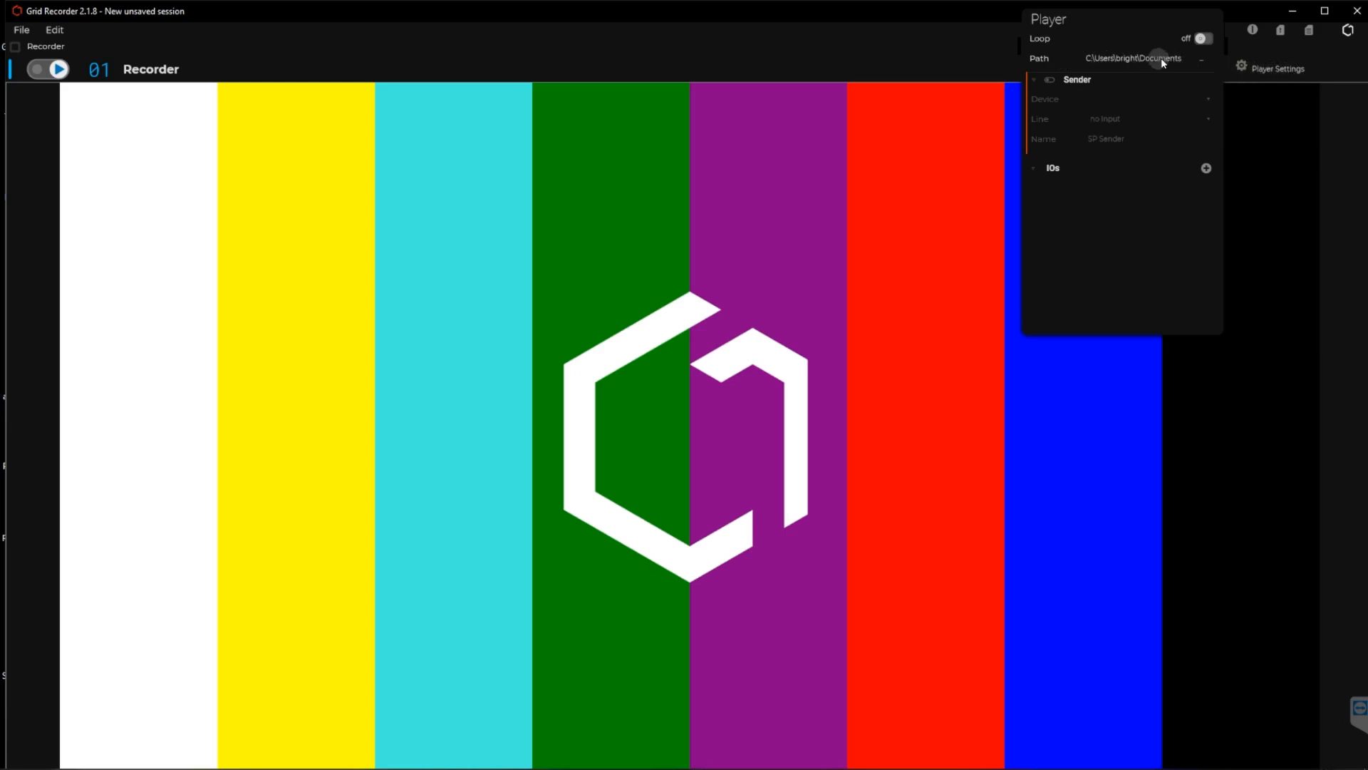
{"action": "left_click", "coordinate": [1203, 61]}
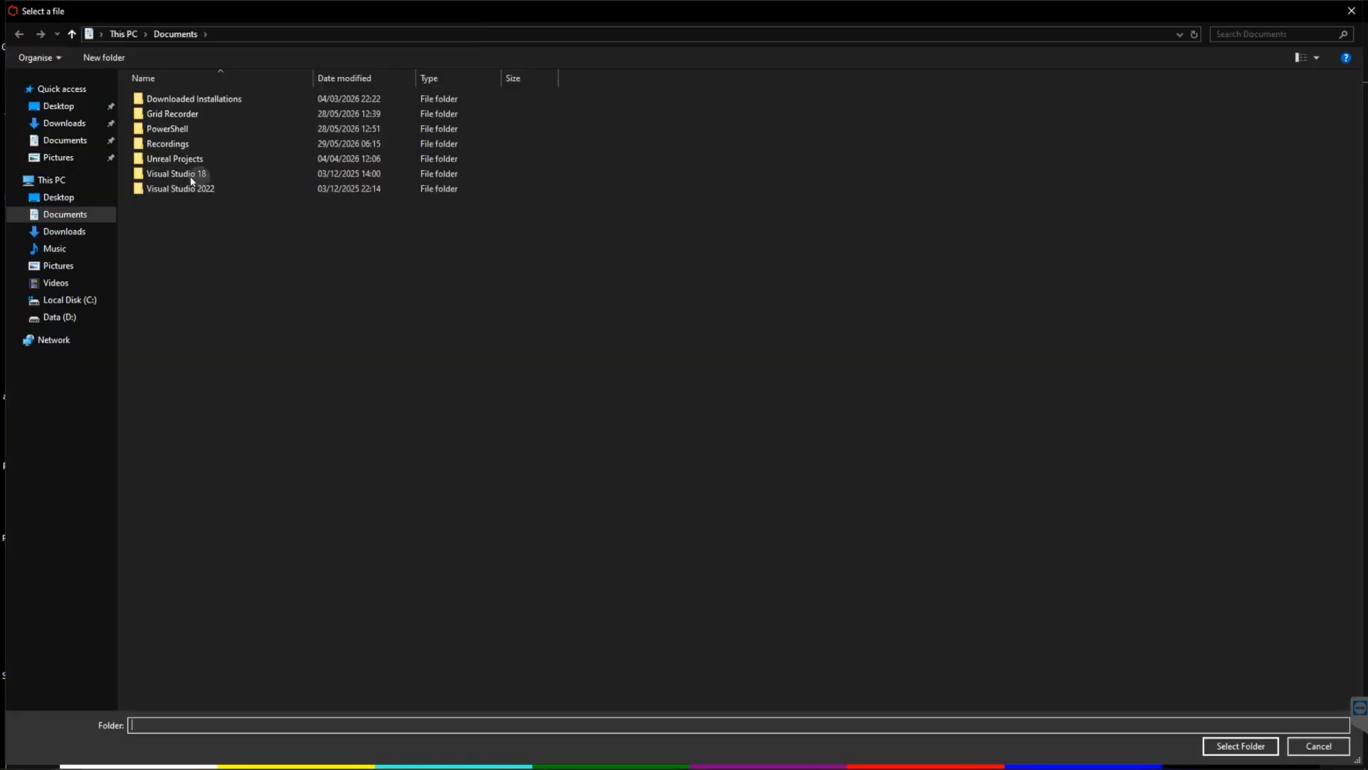
{"action": "left_click", "coordinate": [142, 144]}
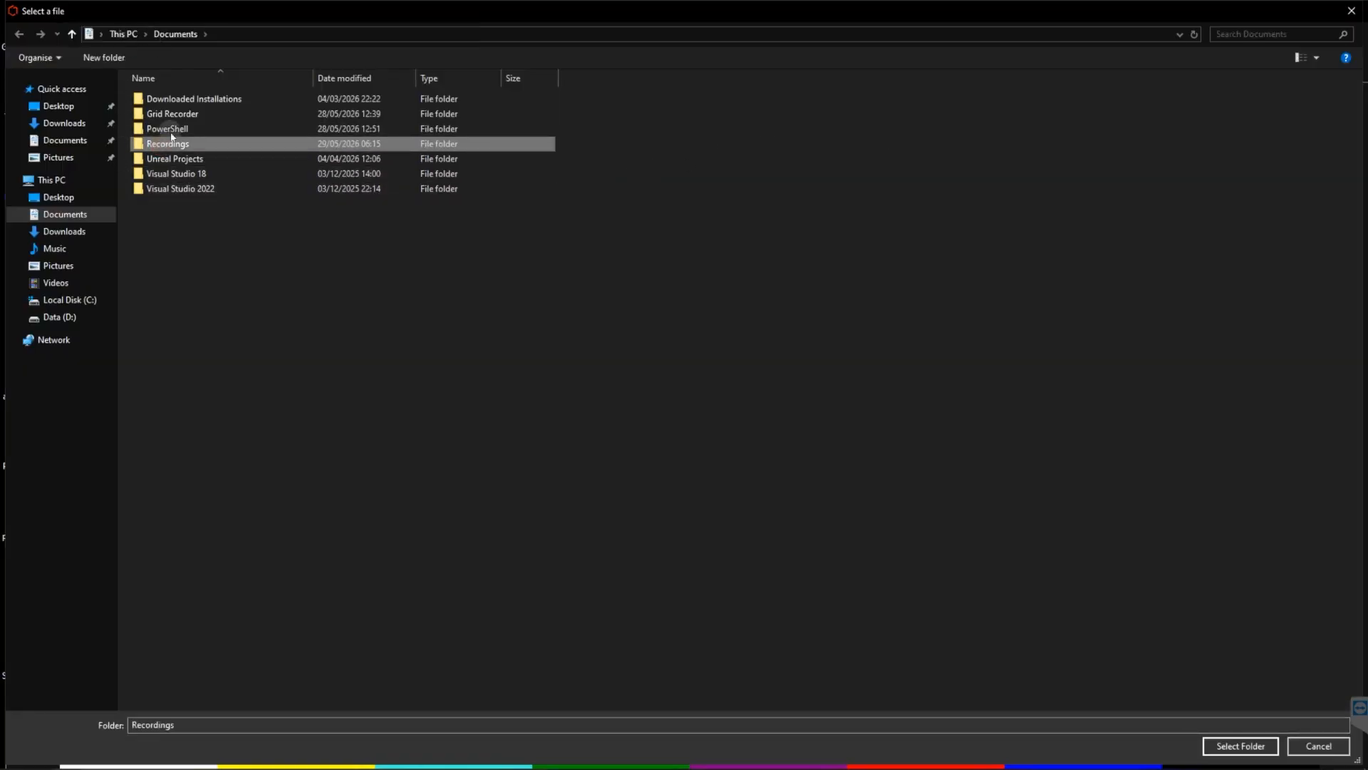
{"action": "left_click", "coordinate": [1241, 746]}
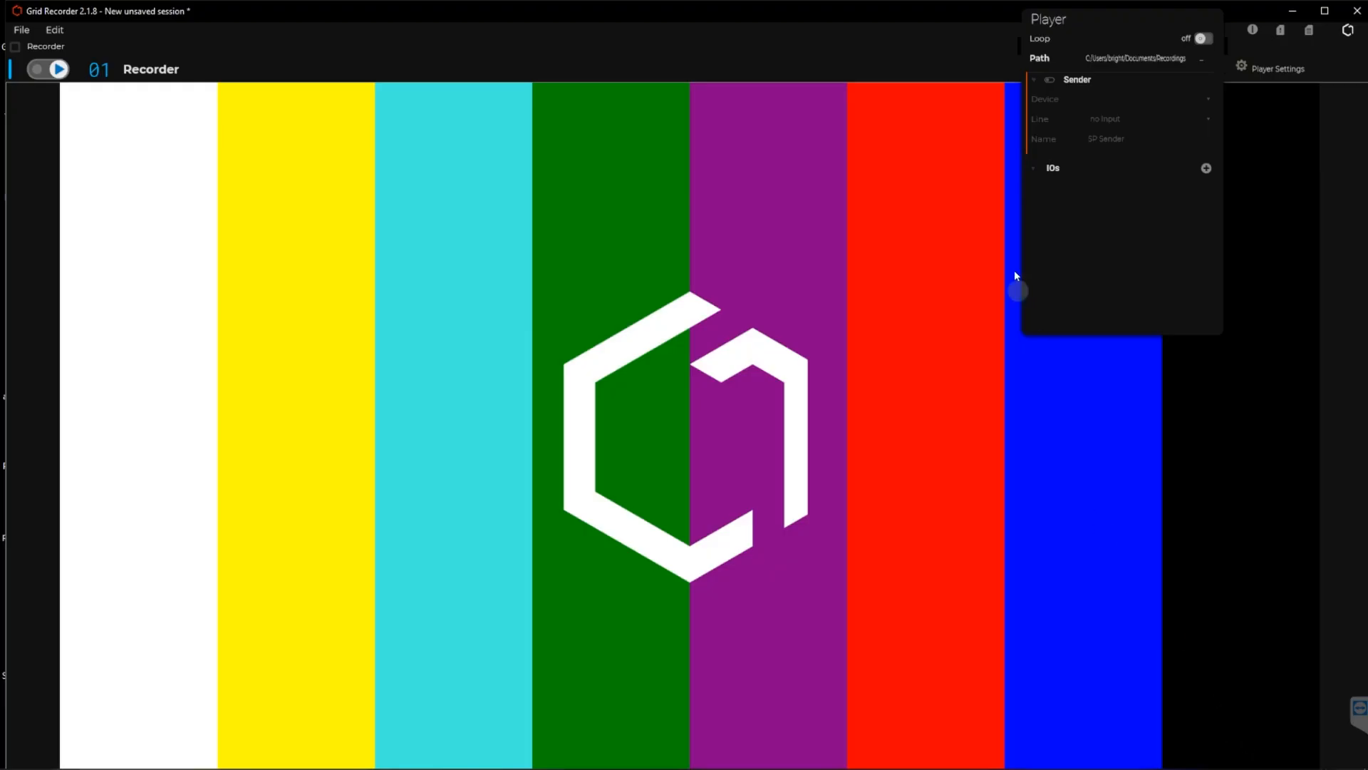
Enable the player's sender and set its device to DeckLink 8K Pro (4) with the line SDI.
{"action": "left_click", "coordinate": [1050, 79]}
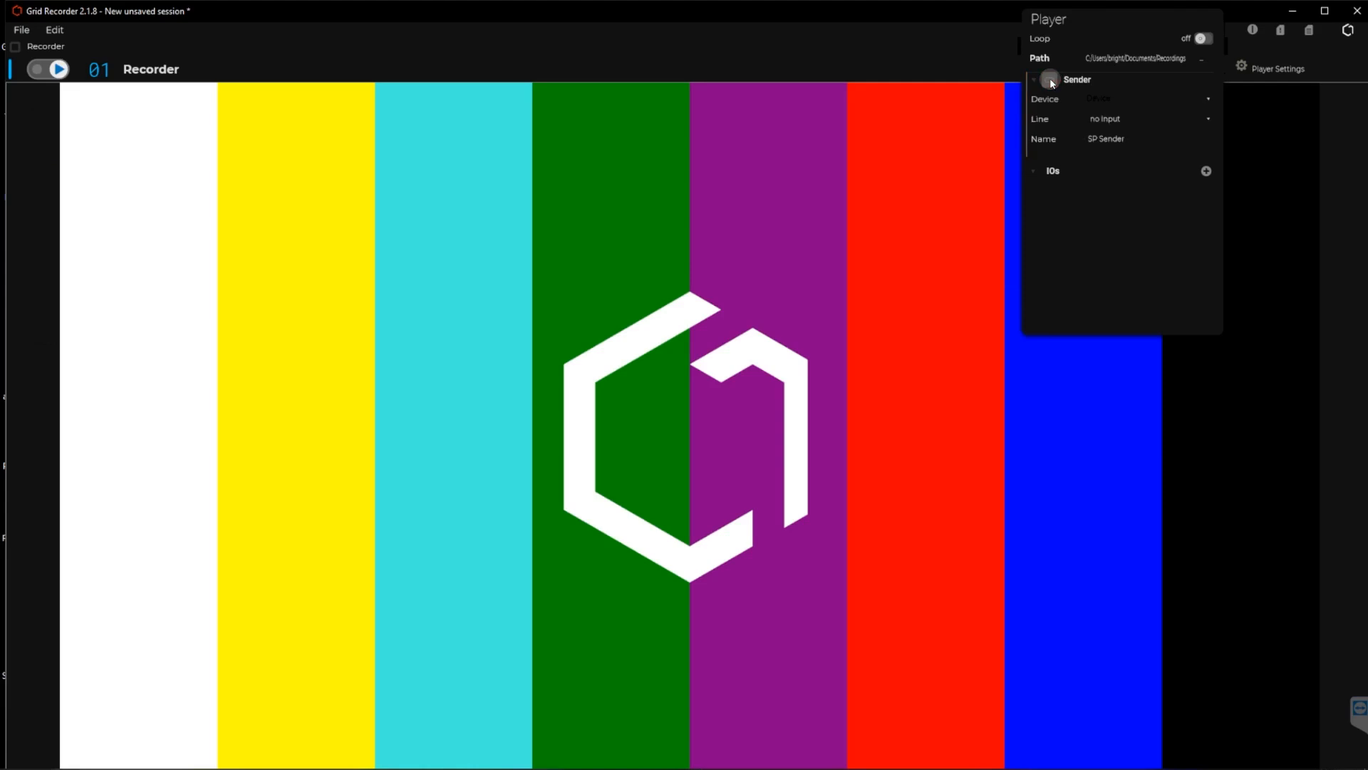
{"action": "left_click", "coordinate": [1196, 100]}
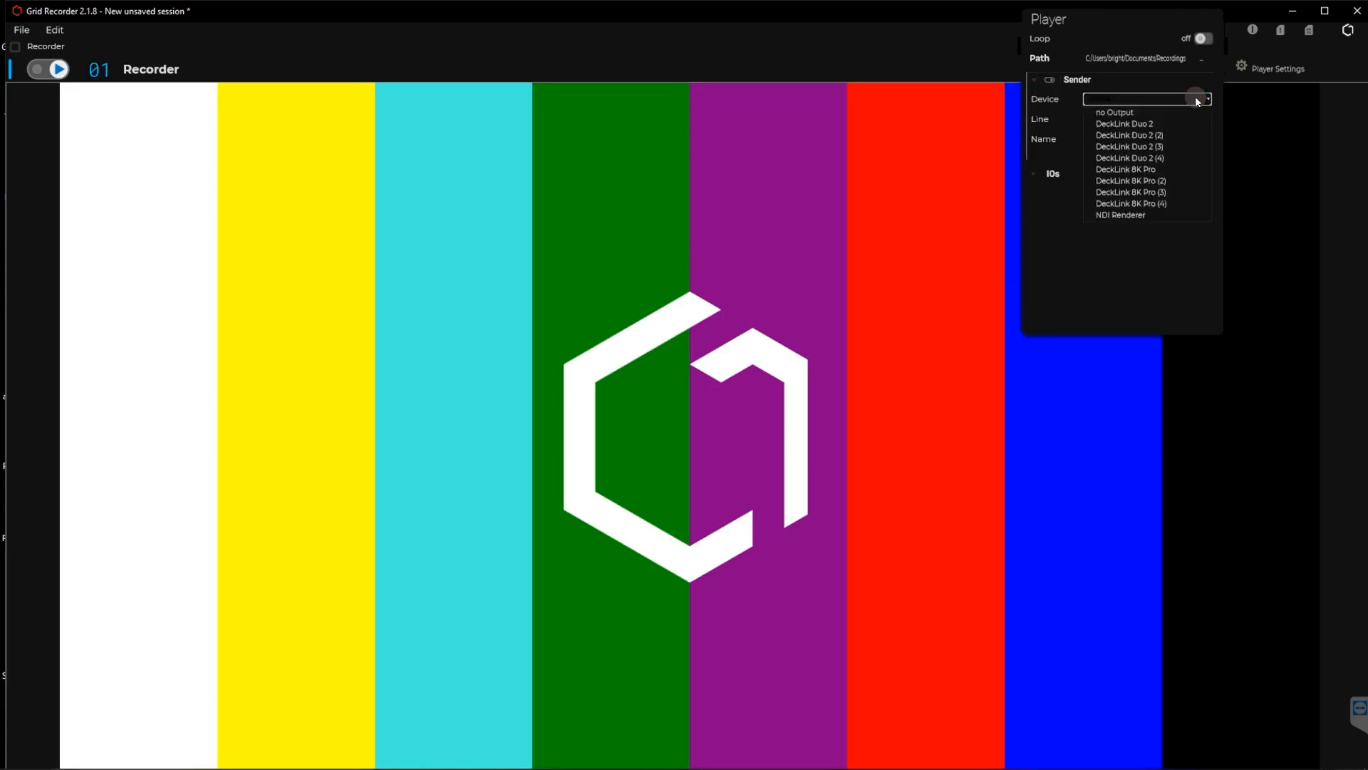
{"action": "left_click", "coordinate": [1130, 206]}
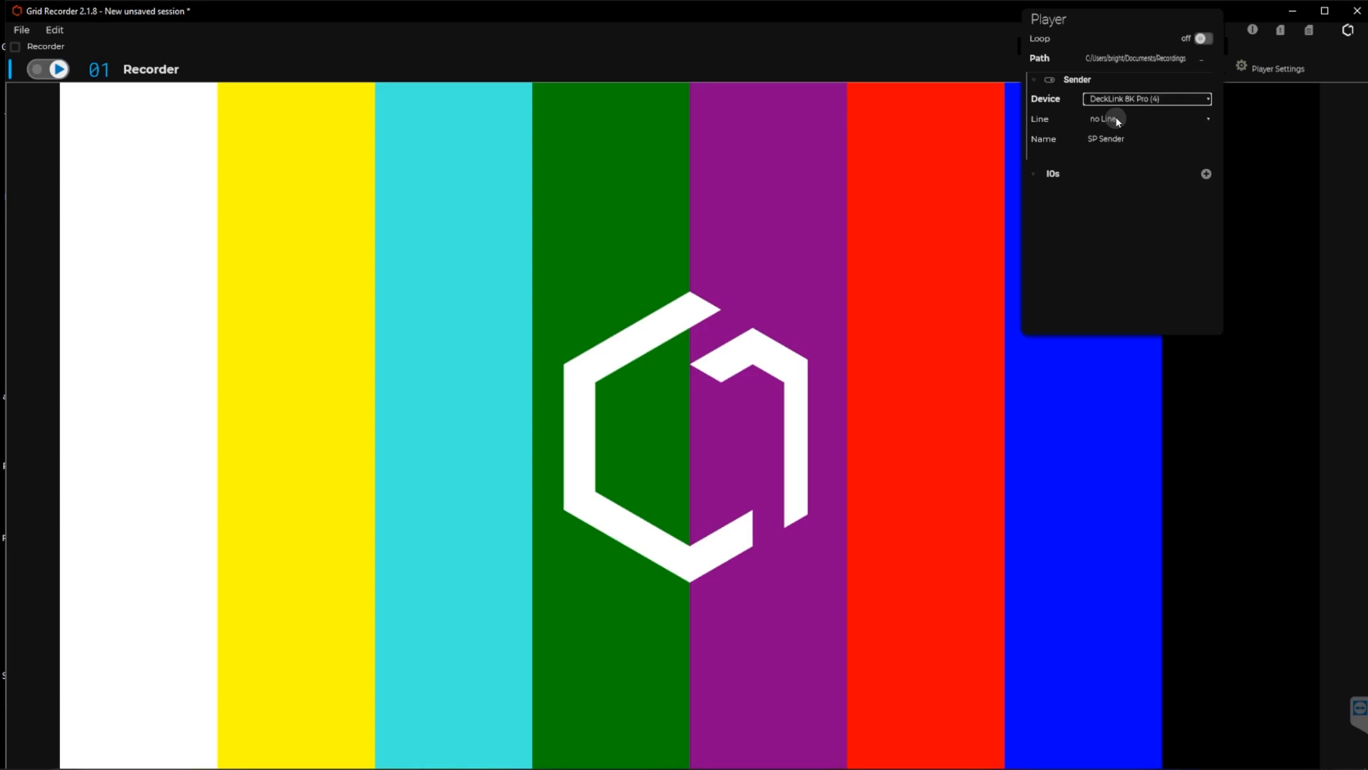
{"action": "left_click", "coordinate": [1116, 120]}
{"action": "left_click", "coordinate": [1101, 143]}
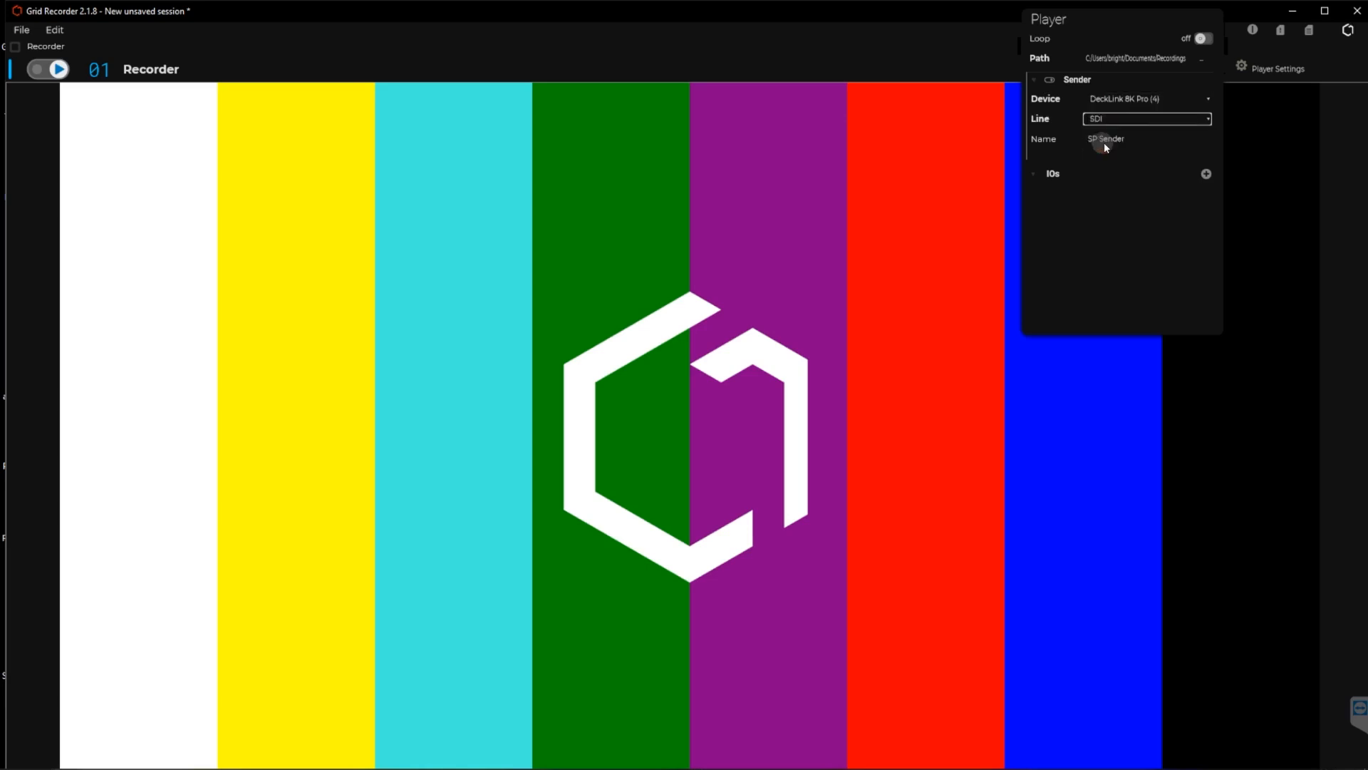
{"action": "left_click", "coordinate": [916, 215]}
{"action": "left_click", "coordinate": [1112, 143]}
Add a UDP entry to the player's IOs and disable its input section.
{"action": "left_click", "coordinate": [1206, 173]}
{"action": "mouse_move", "coordinate": [1175, 200]}
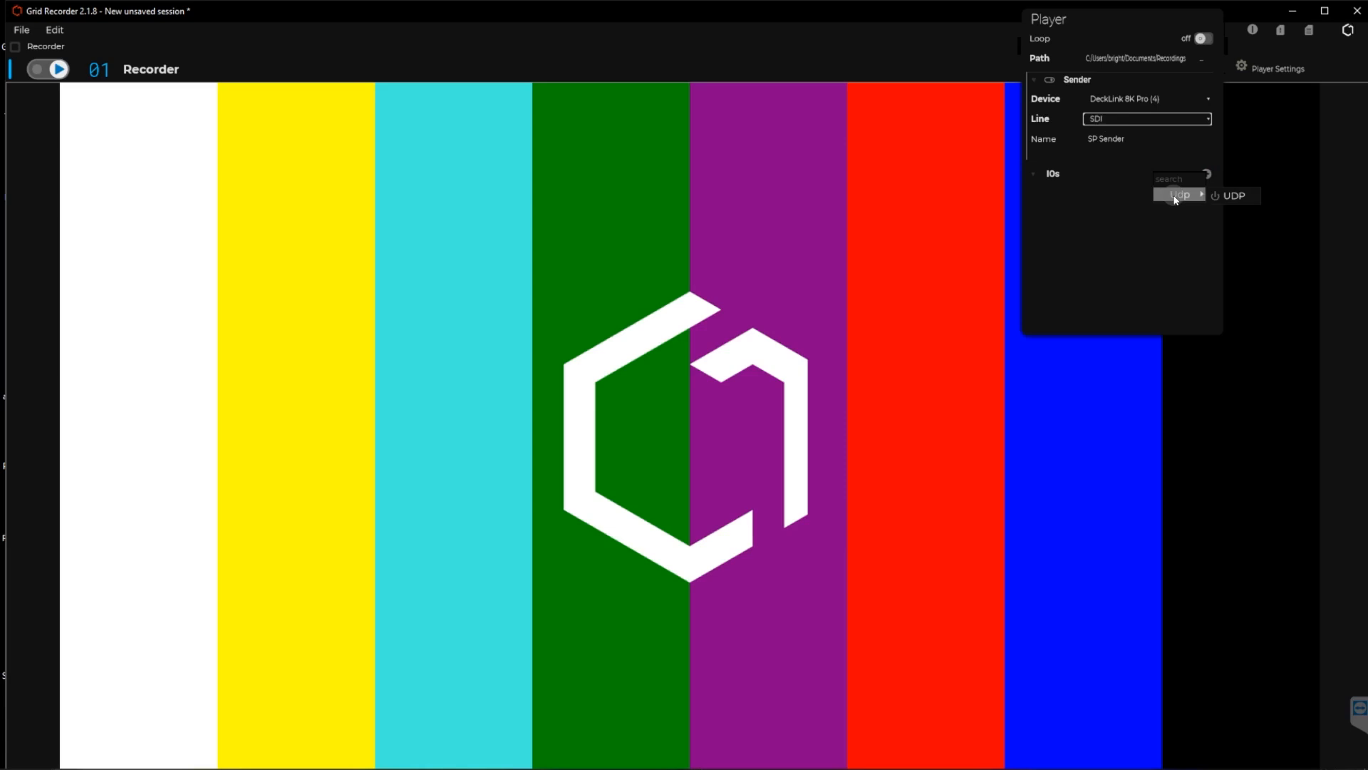
{"action": "left_click", "coordinate": [1242, 193]}
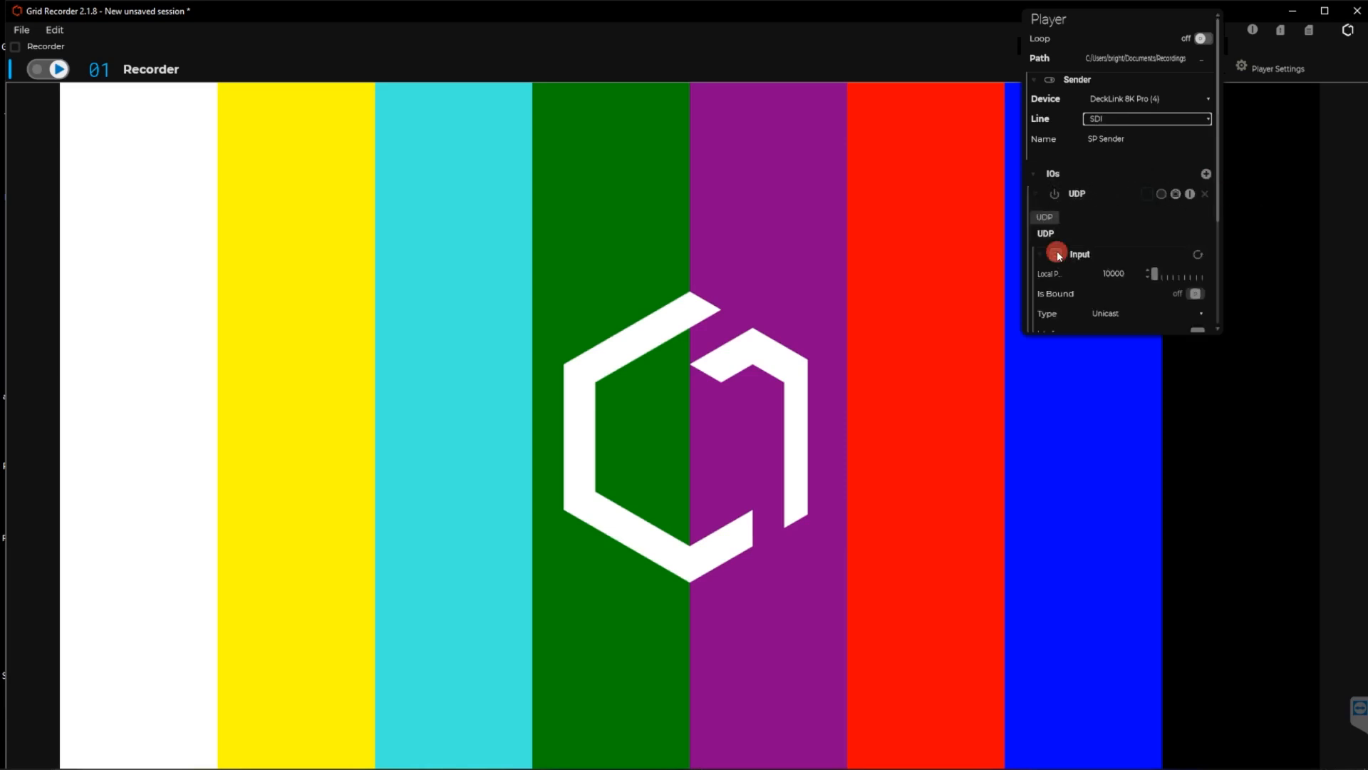
{"action": "left_click", "coordinate": [1057, 255]}
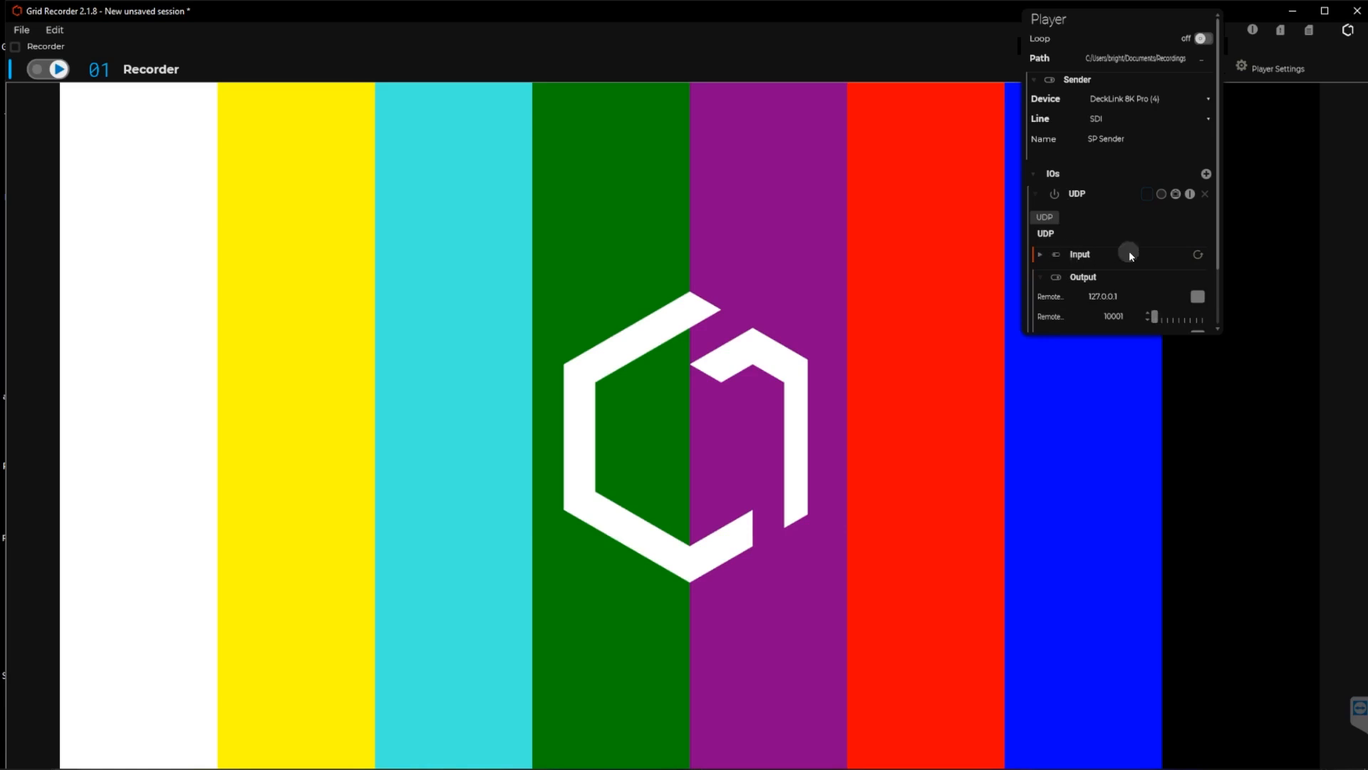
Set the UDP output's interface to the Share network adapter at 192.168.1.37.
{"action": "scroll", "coordinate": [1090, 242], "scroll_direction": "down", "scroll_amount": 1}
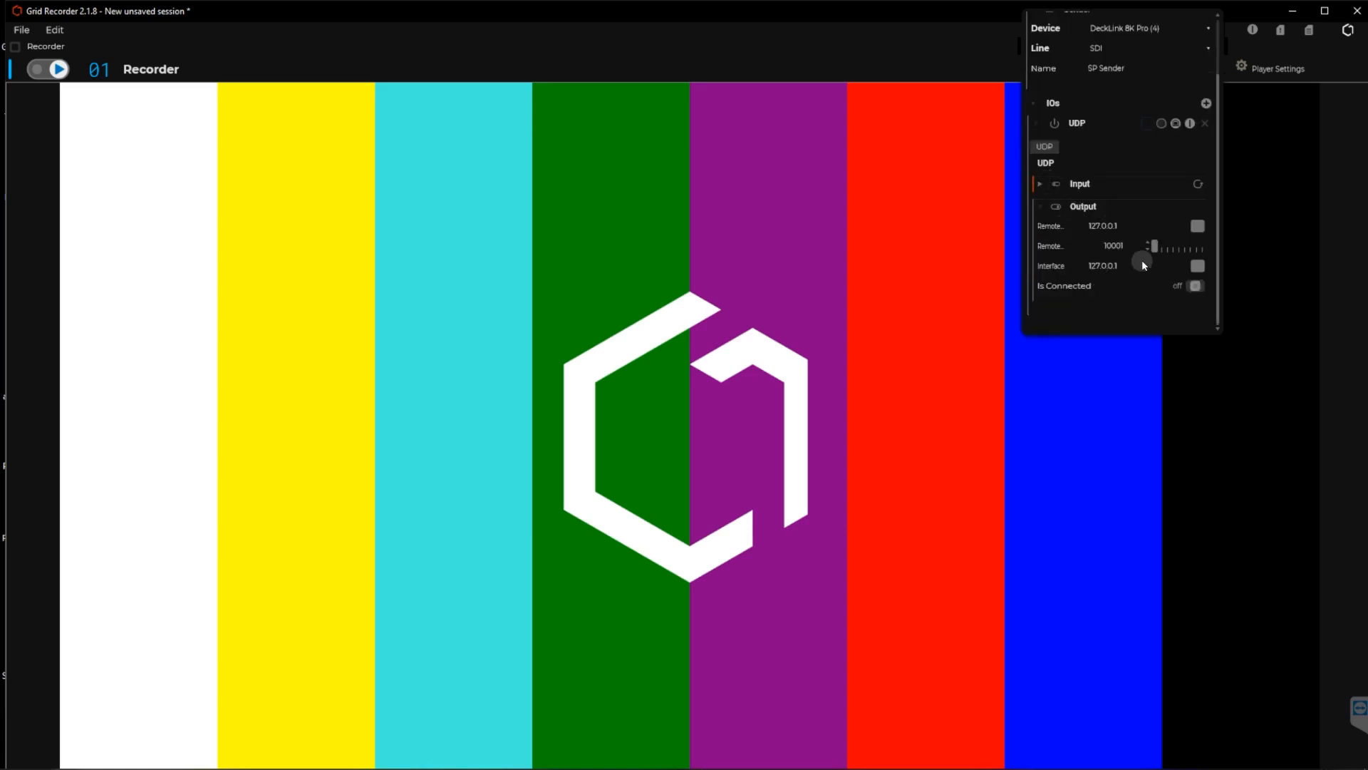
{"action": "left_click", "coordinate": [1196, 265]}
{"action": "left_click", "coordinate": [1047, 301]}
Set the UDP output's remote address to 192.168.1.40, adjust its remote port and close the player settings.
{"action": "left_click", "coordinate": [1197, 225]}
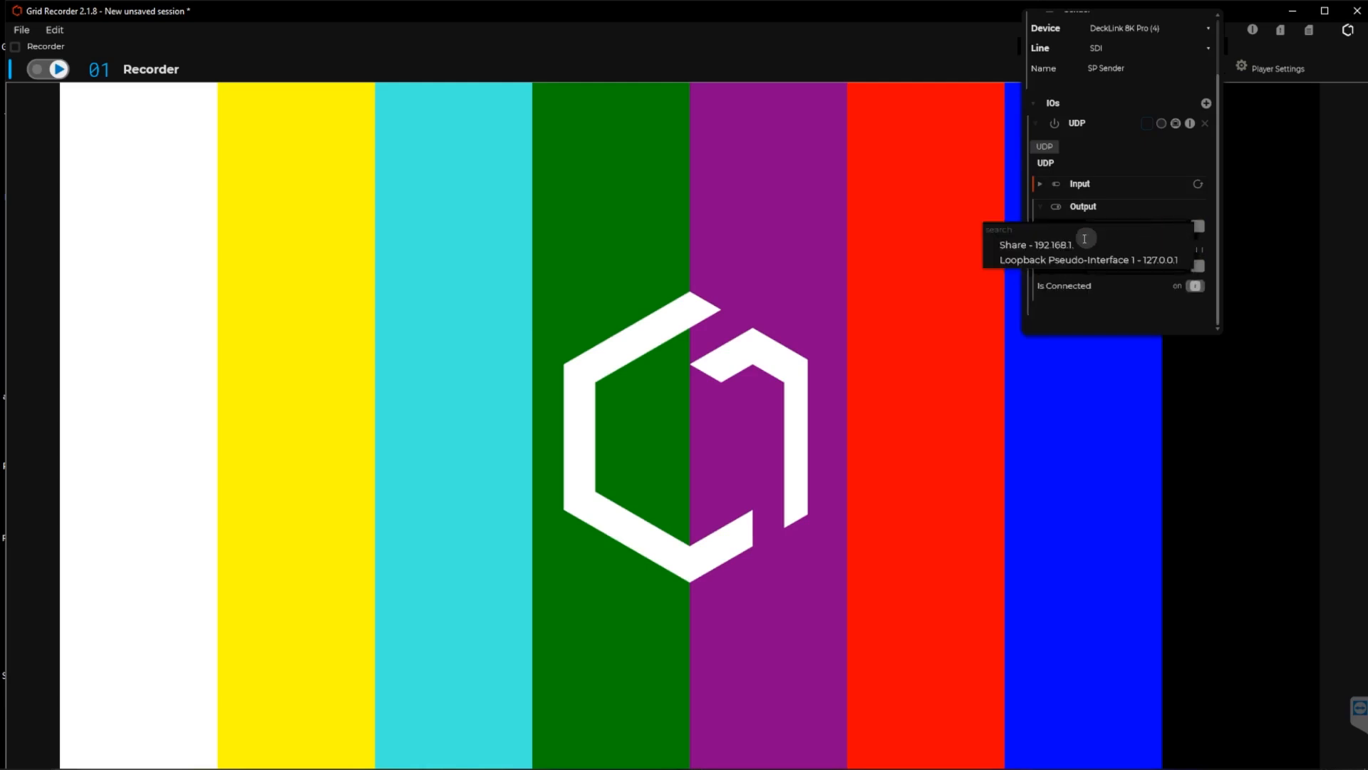
{"action": "left_click", "coordinate": [1054, 244]}
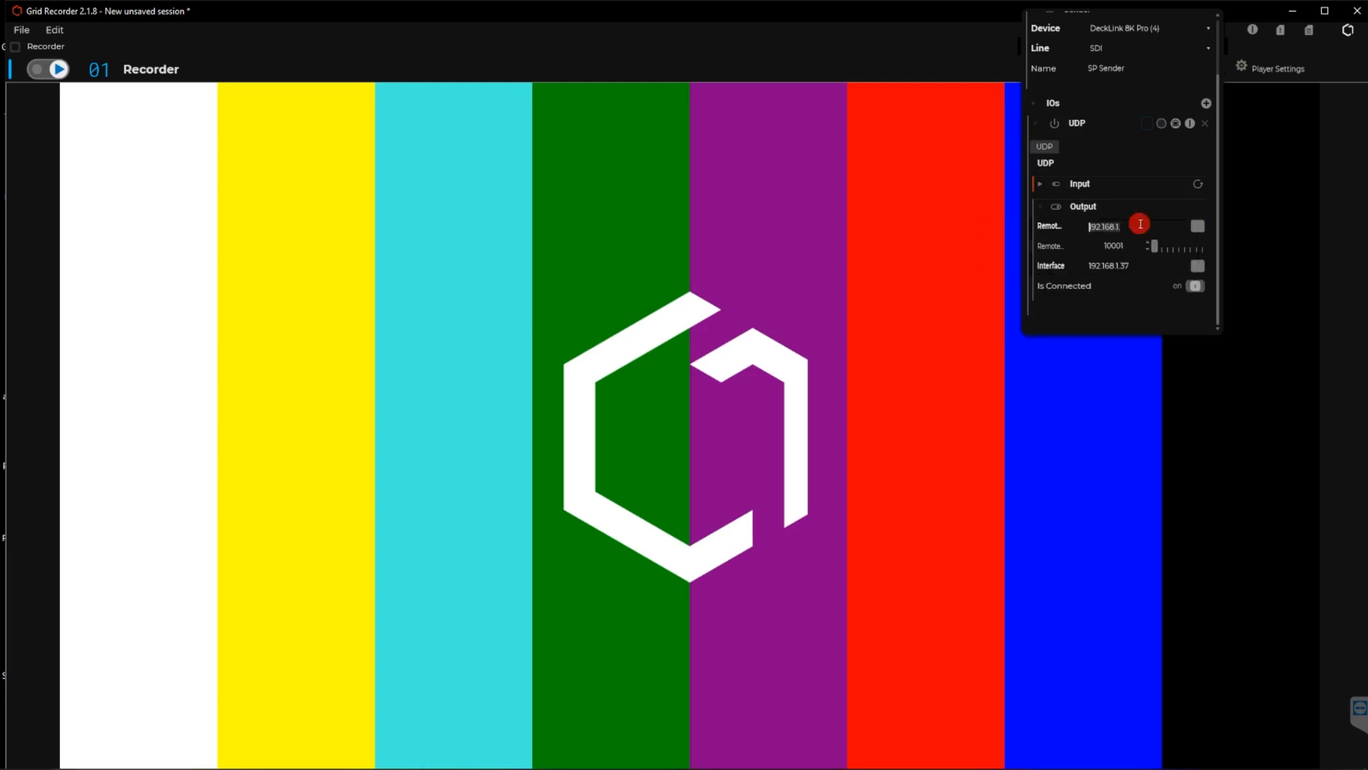
{"action": "left_click", "coordinate": [1130, 225]}
{"action": "type", "text": "40"}
{"action": "left_click", "coordinate": [1096, 242]}
{"action": "left_click_drag", "start_coordinate": [1147, 246], "coordinate": [1147, 251]}
{"action": "left_click", "coordinate": [906, 55]}
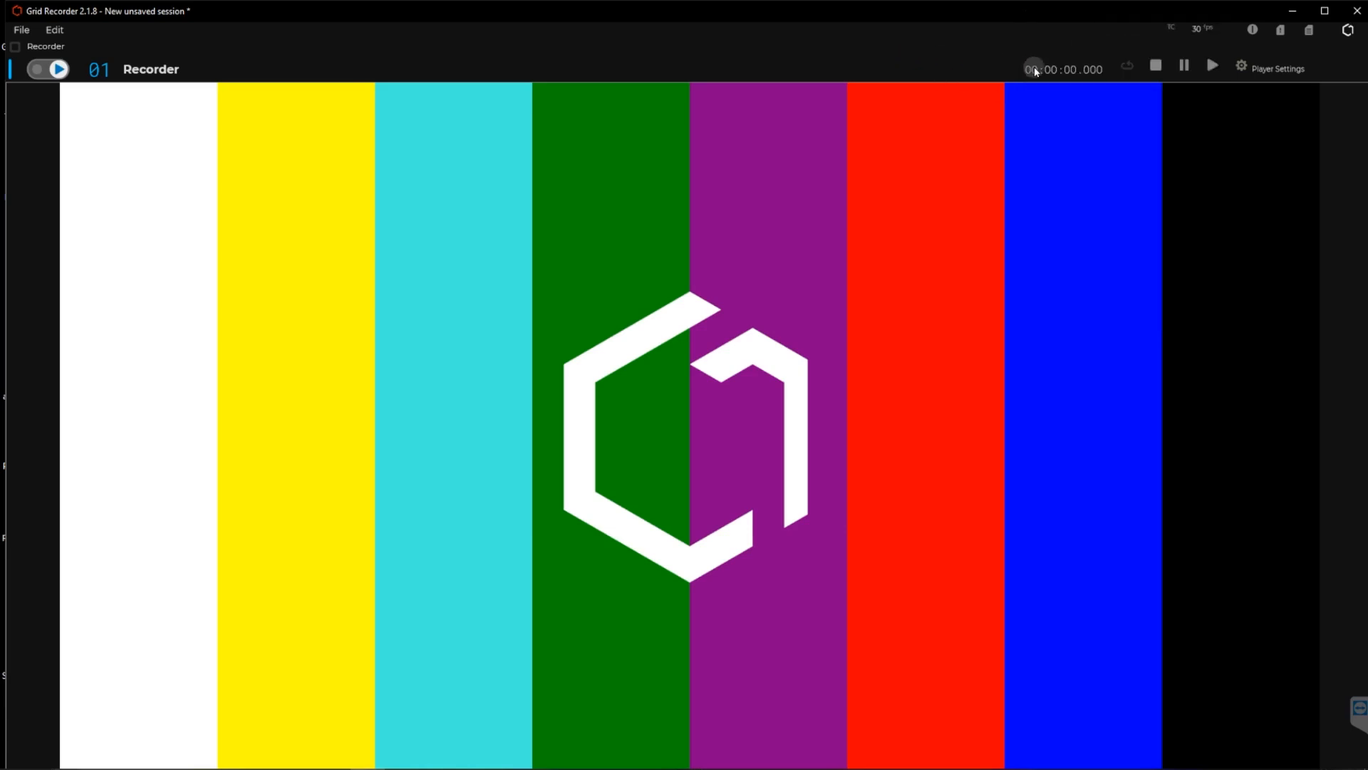
Play back Test Recording.mov in the player.
{"action": "left_click", "coordinate": [1186, 68]}
{"action": "left_click", "coordinate": [1216, 69]}
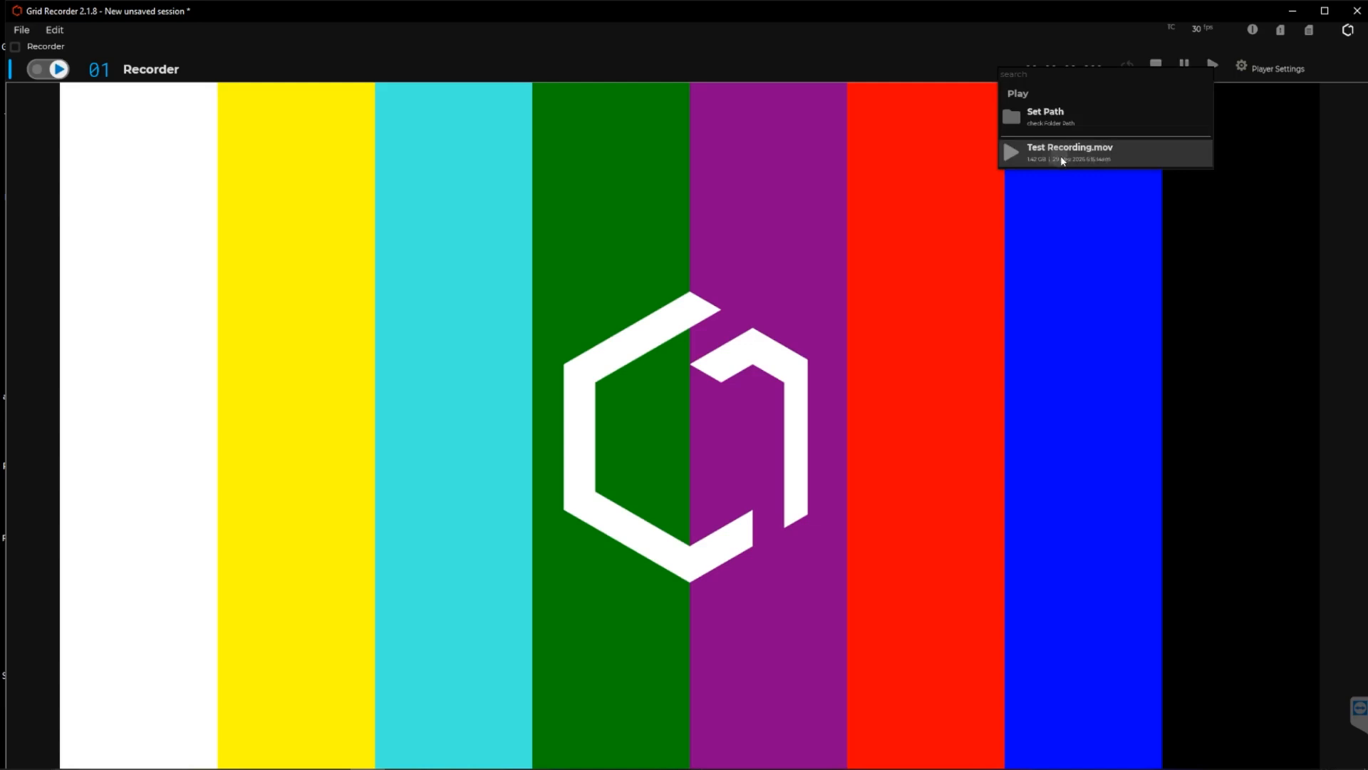
{"action": "left_click", "coordinate": [1110, 153]}
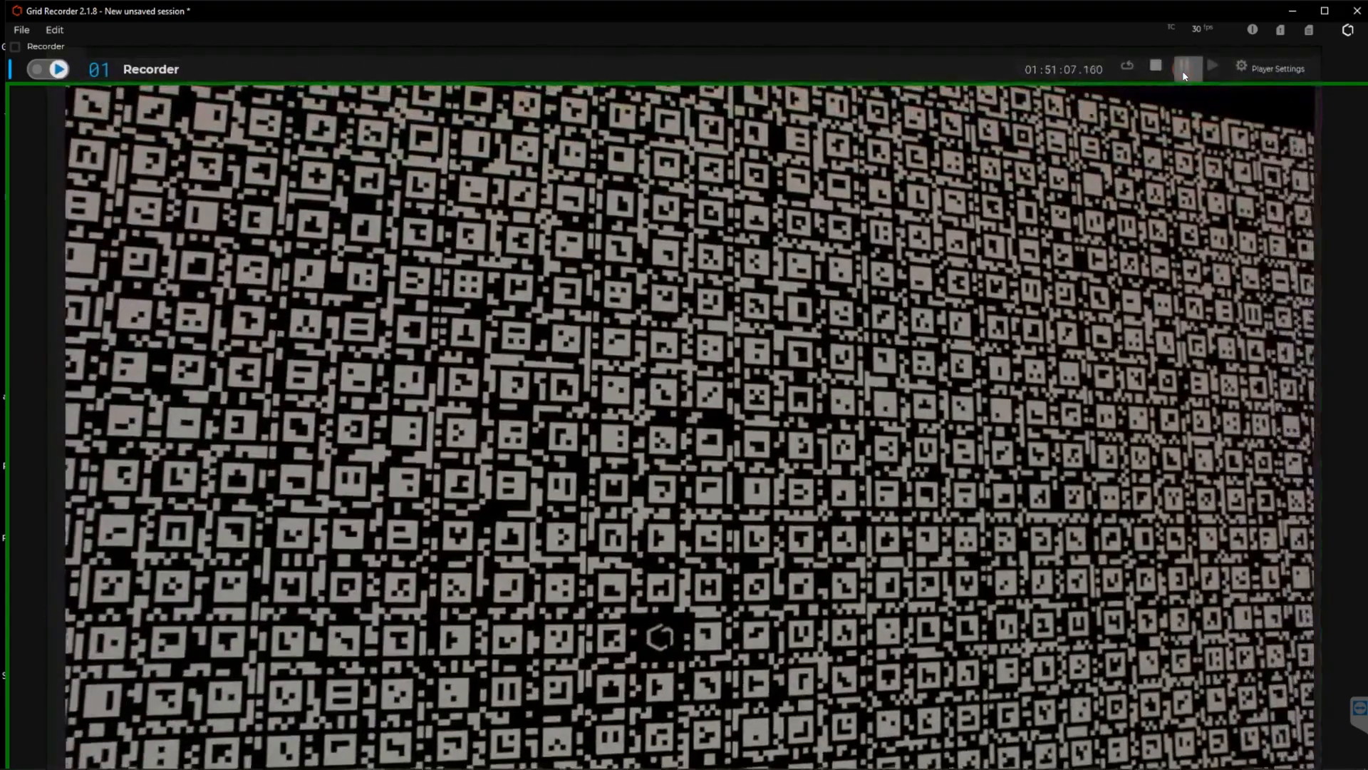
Pause the recording's playback, resume it and stop it.
{"action": "left_click", "coordinate": [1184, 68]}
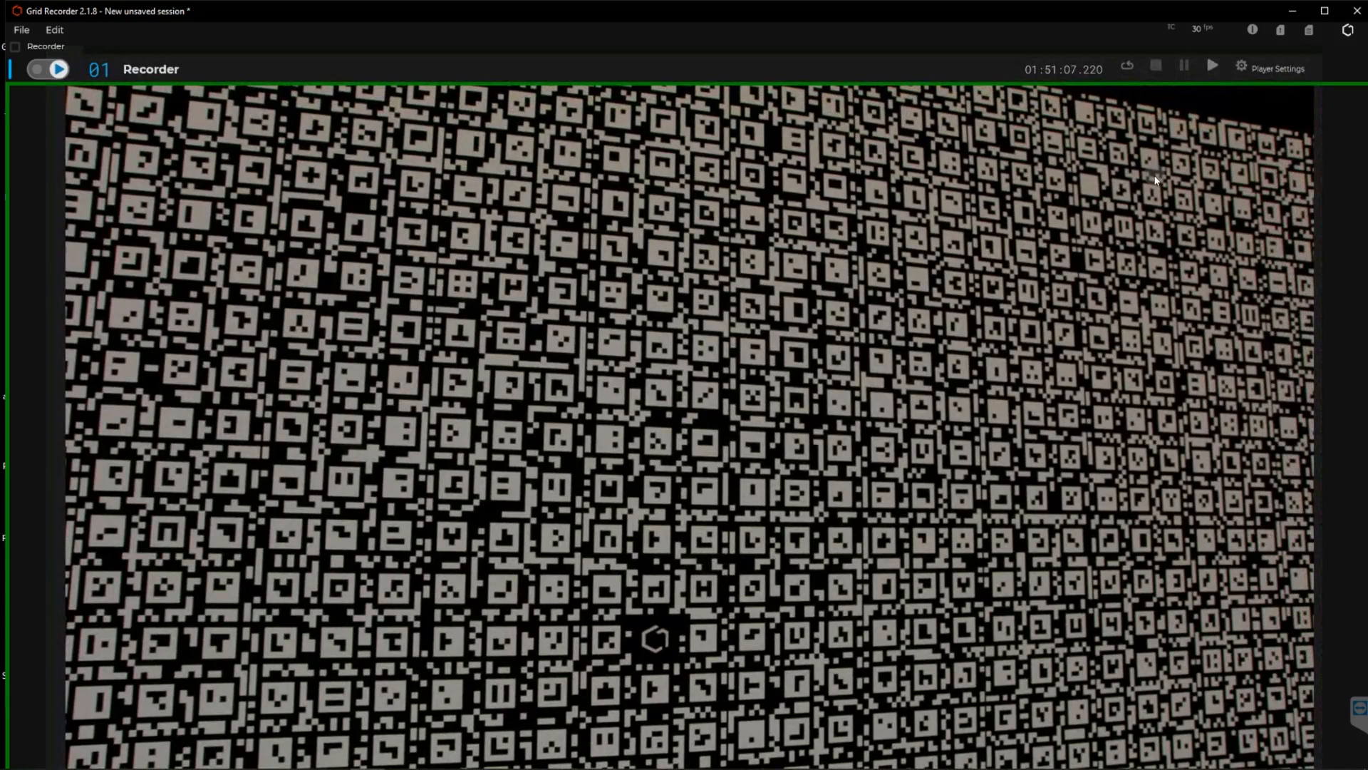
{"action": "left_click", "coordinate": [1212, 66]}
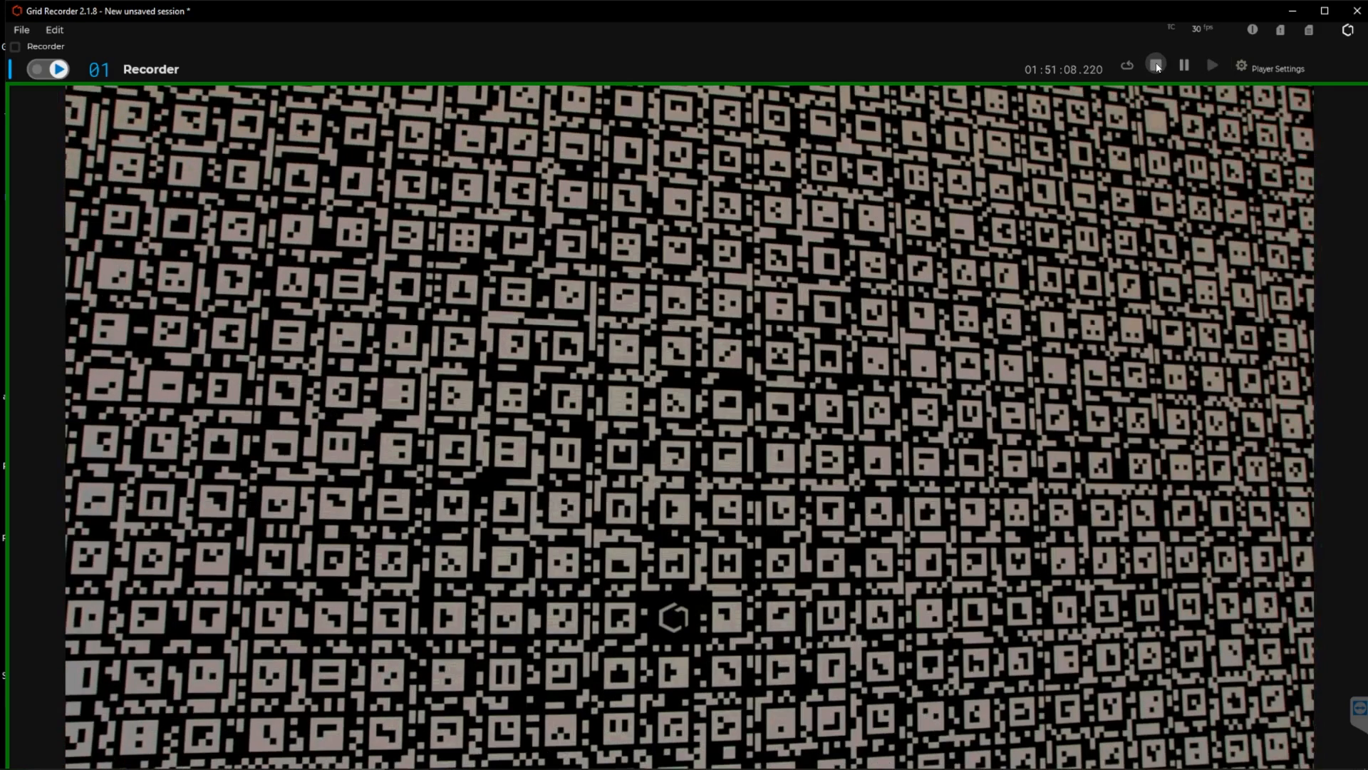
{"action": "left_click", "coordinate": [1156, 64]}
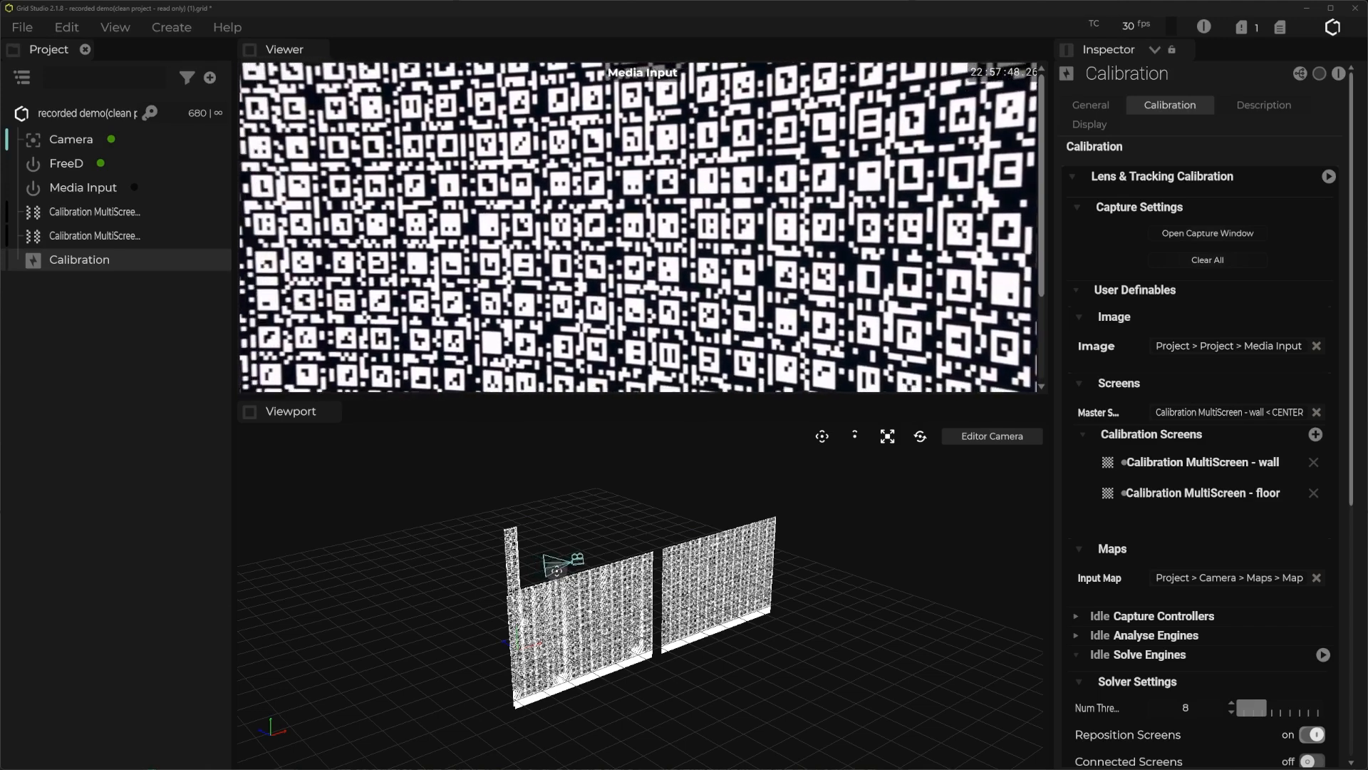
Switch to Grid Studio and open the capture window for the lens and tracking calibration.
{"action": "left_click", "coordinate": [1182, 235]}
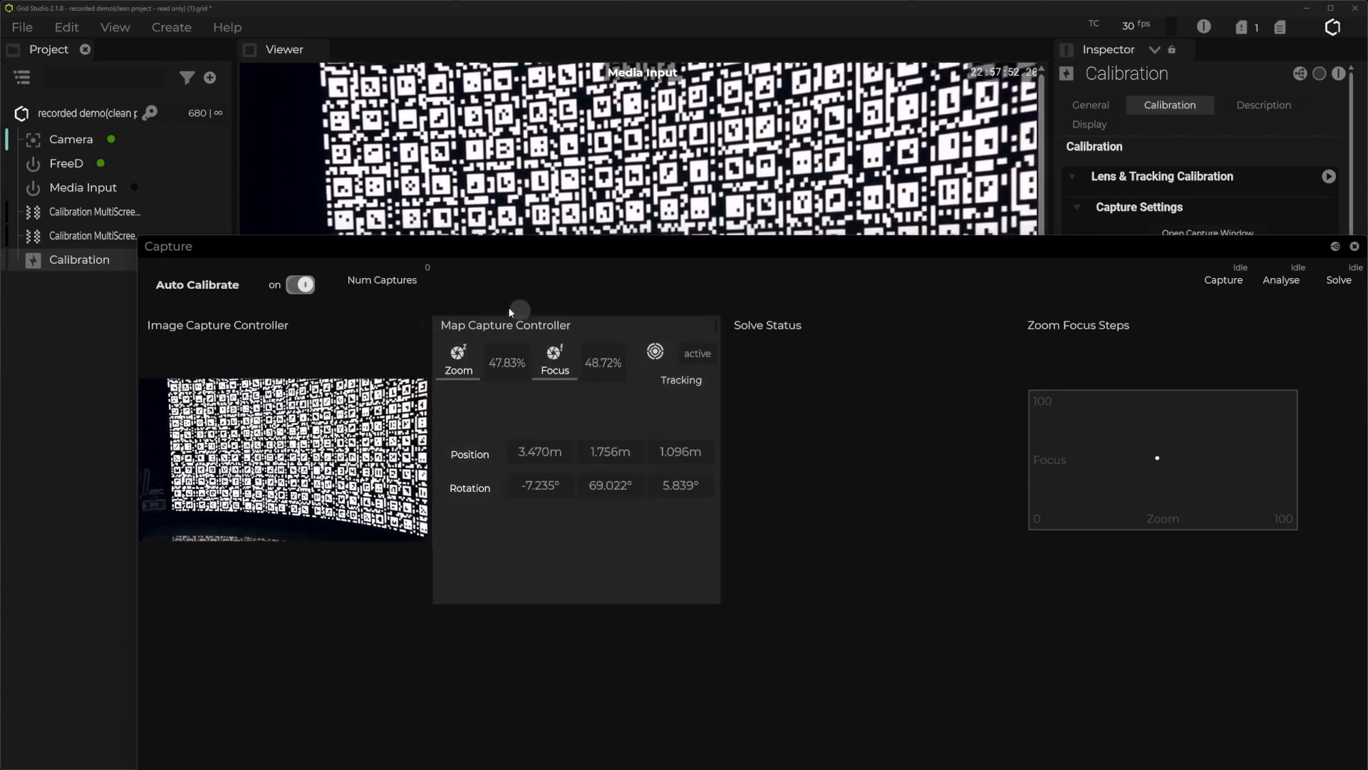